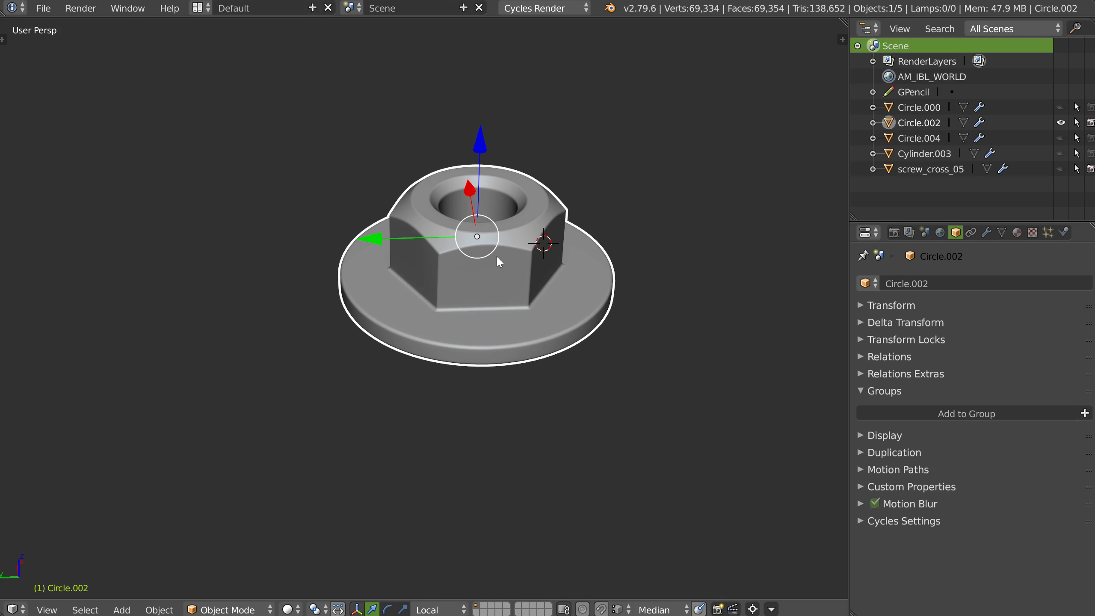
Step: Toggle the flanged nut's modifiers off and on, then put the nut into Group.001
key(z)
click(431, 263)
key(q)
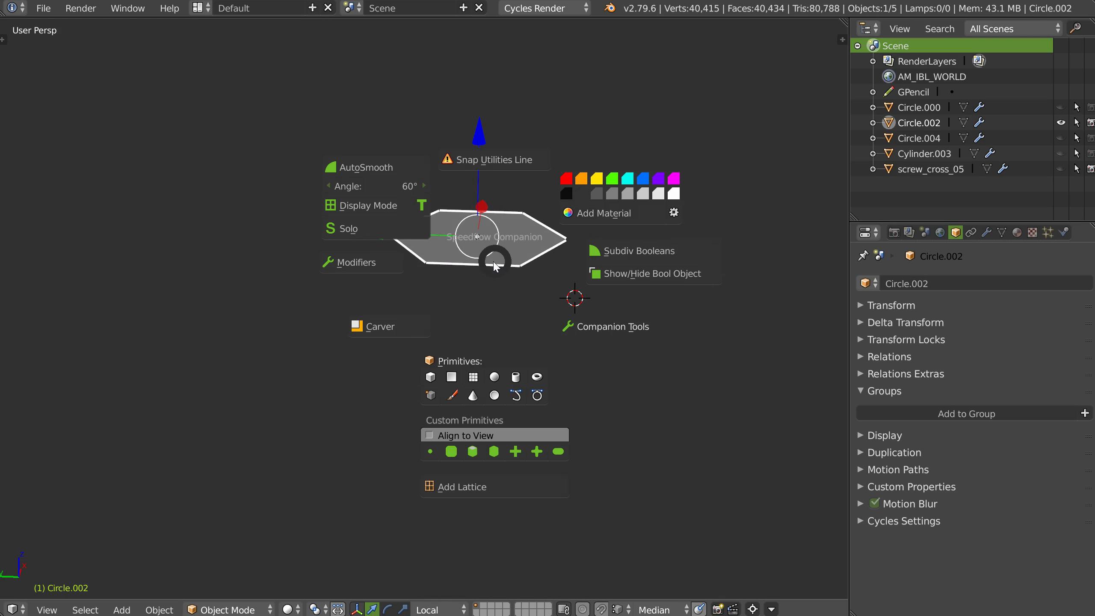
click(344, 270)
middle_drag(517, 237, 468, 272)
key(ctrl+g)
scroll(476, 278, down, 3)
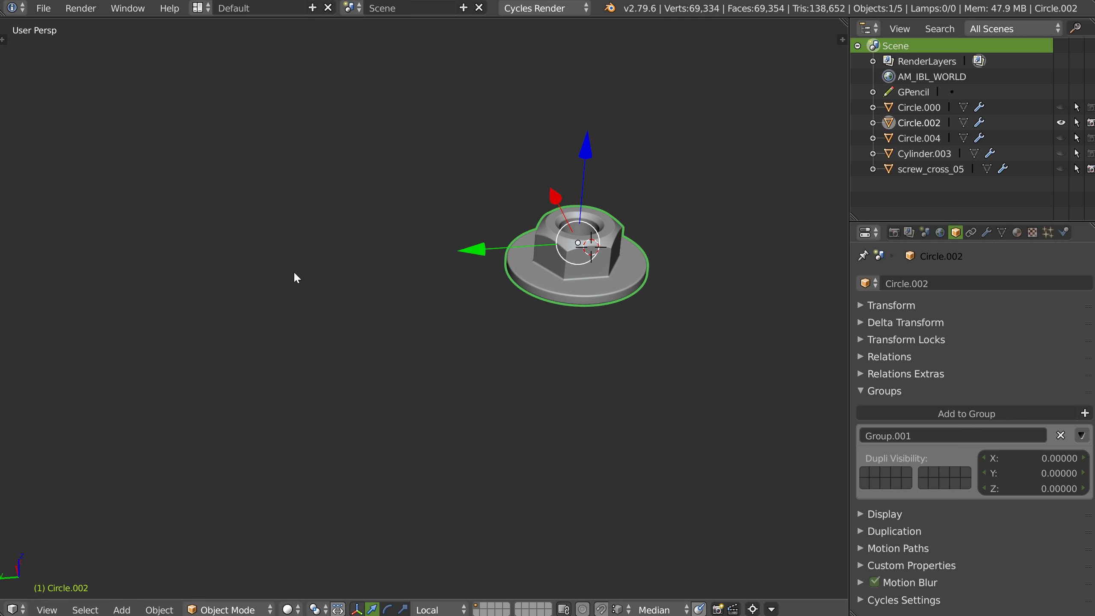
Step: Add a Group.001 instance of the nut and rotate it onto its side
key(shift+a)
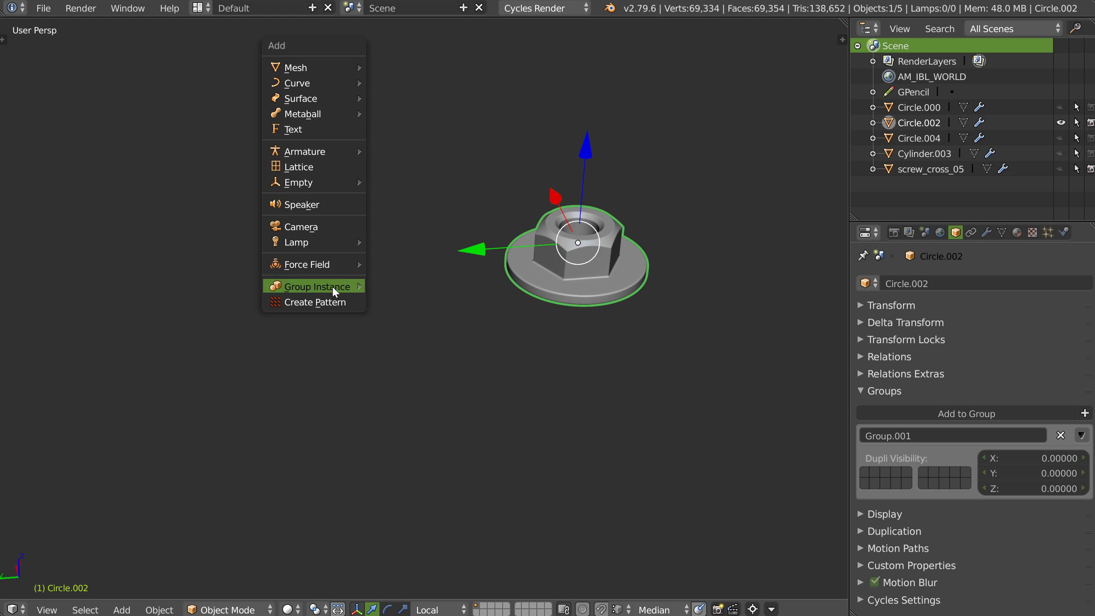
key(Escape)
key(shift+a)
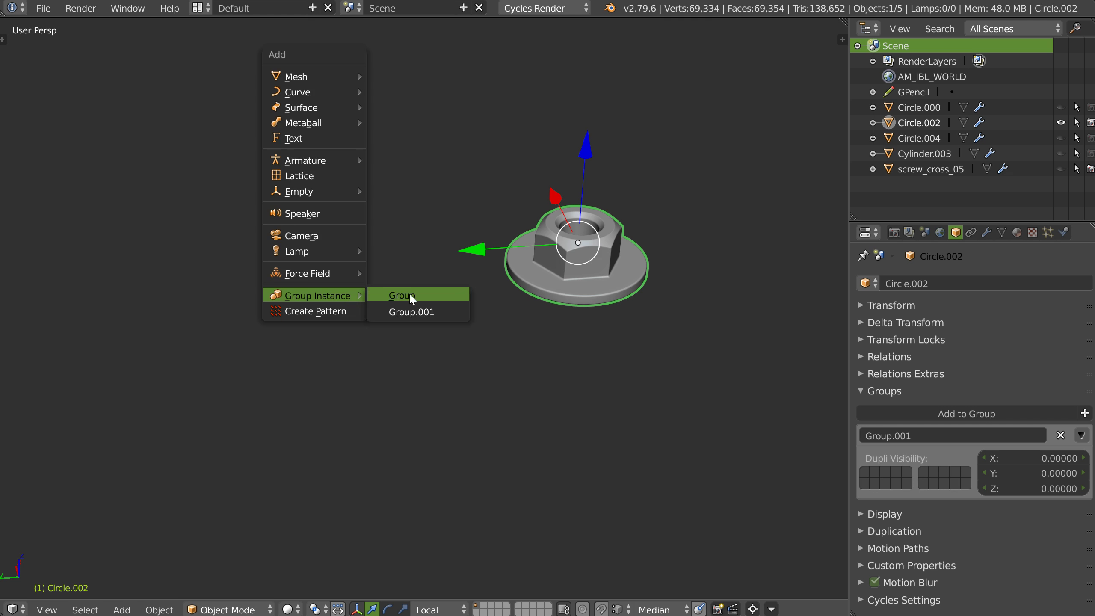
click(411, 309)
scroll(318, 313, up, 2)
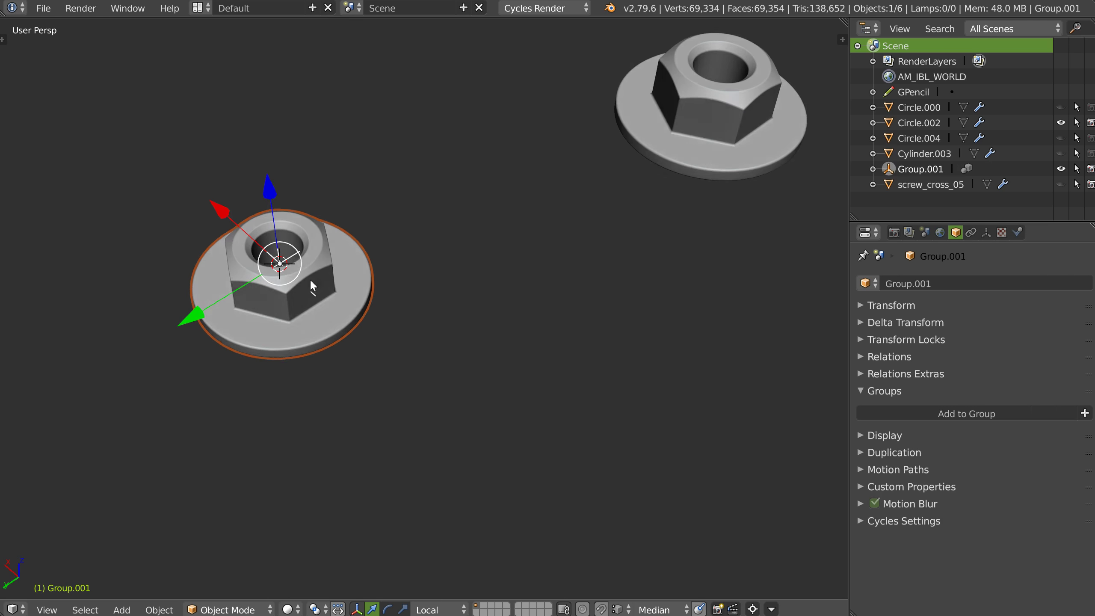
key(r)
key(r)
click(335, 290)
Step: Shrink the nut instance and reframe the view on both nuts
key(s)
click(348, 290)
middle_drag(392, 299, 428, 215)
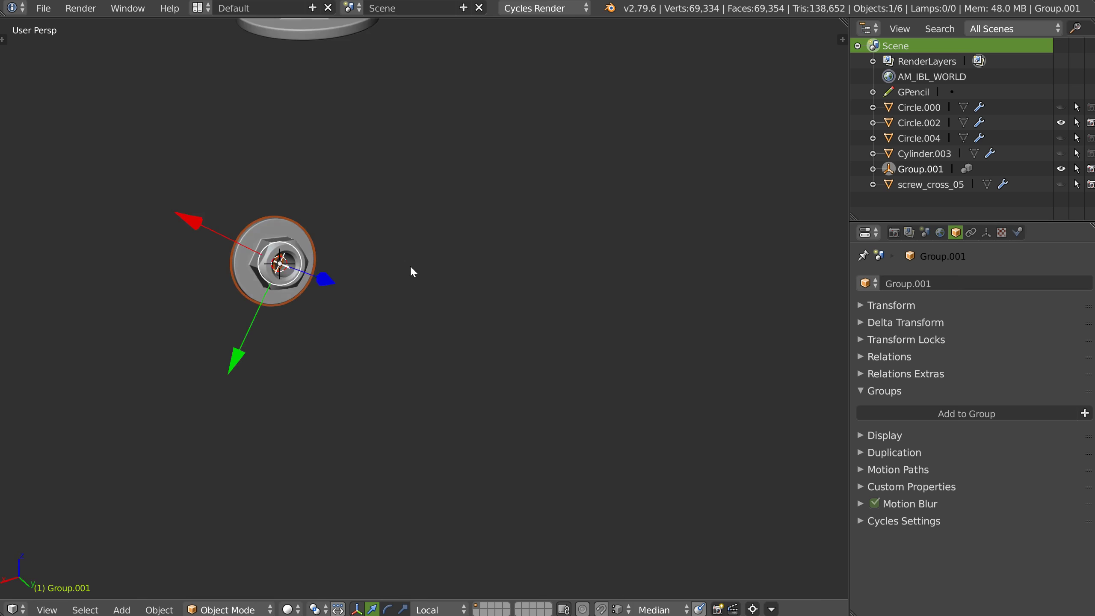
scroll(391, 312, down, 2)
middle_drag(391, 314, 454, 252)
scroll(454, 252, up, 2)
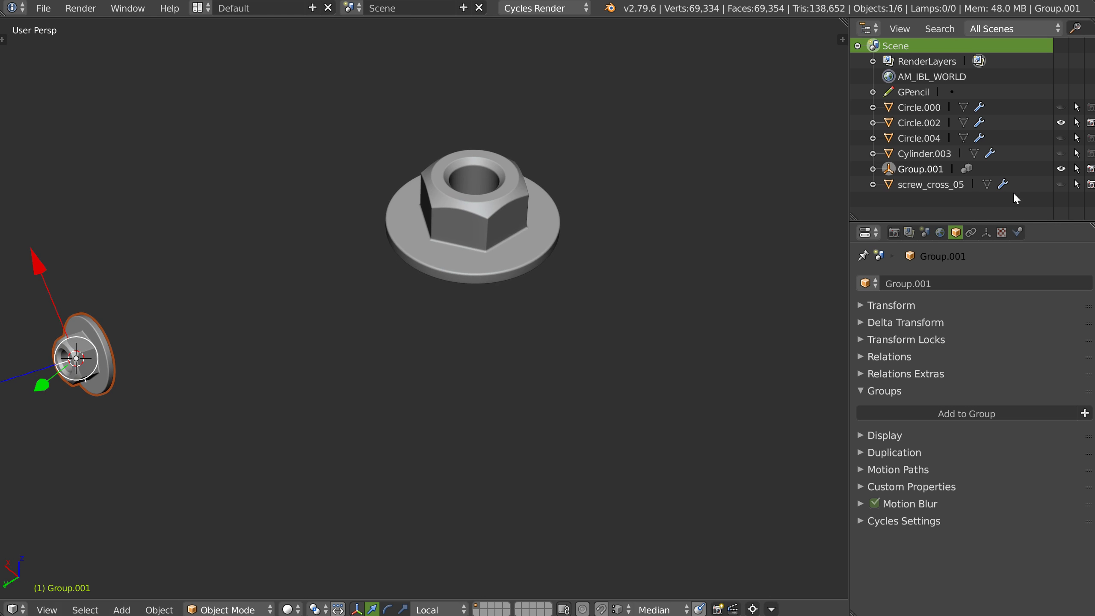
Step: Unhide the bolt screw_cross_05 and group it with the nut as Group.002
click(1061, 185)
shift+middle_drag(76, 358, 124, 318)
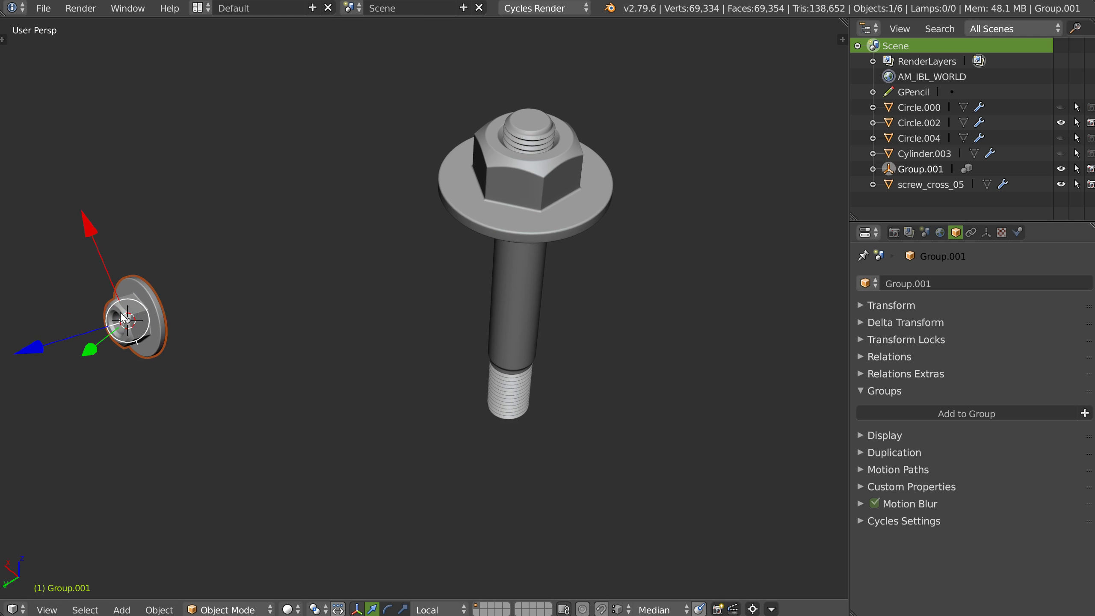
right_click(548, 130)
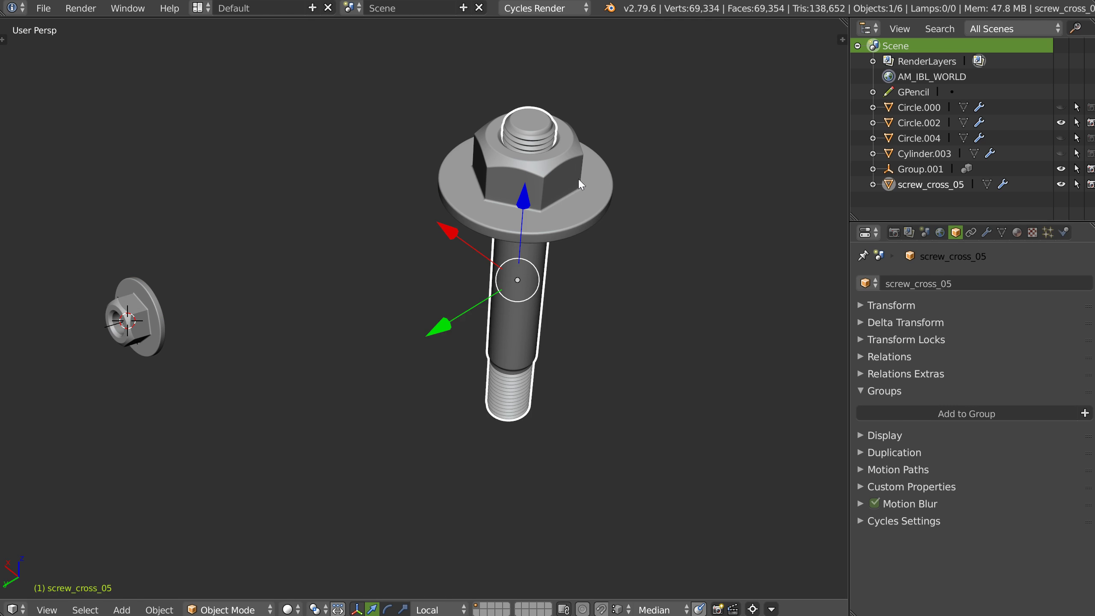
shift+right_click(594, 198)
key(ctrl+g)
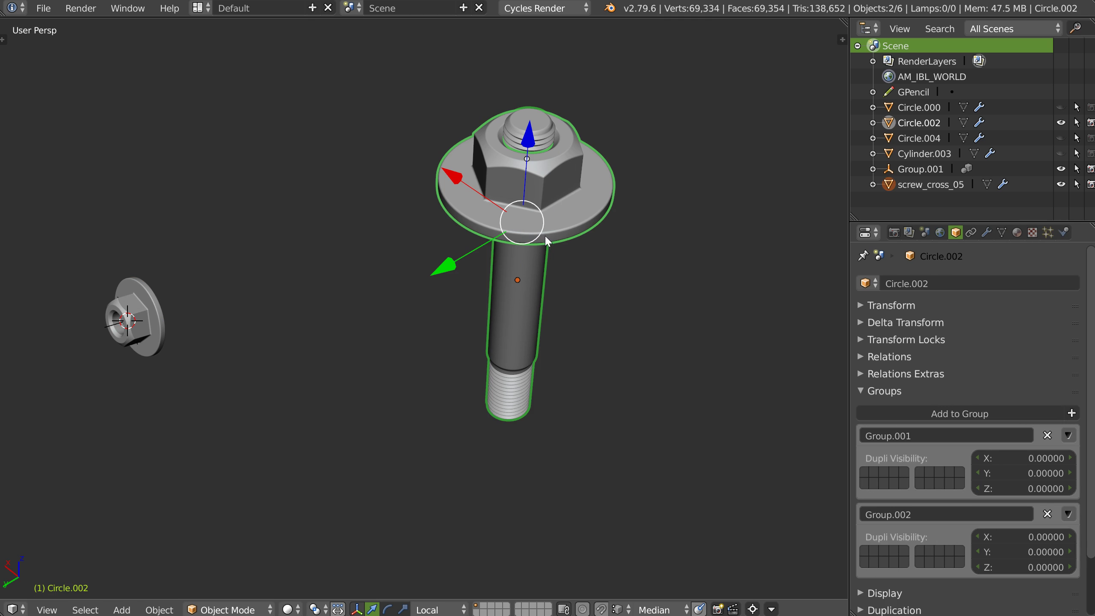
Step: Add a Group.002 instance, move it toward the centre and lay it sideways
middle_drag(576, 202, 513, 243)
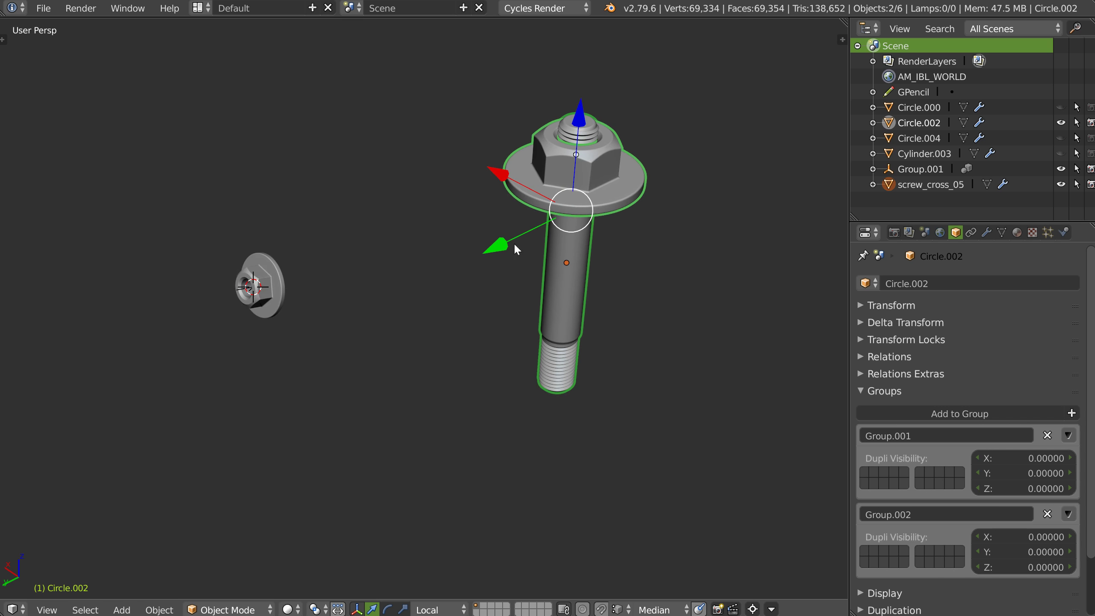
key(shift+a)
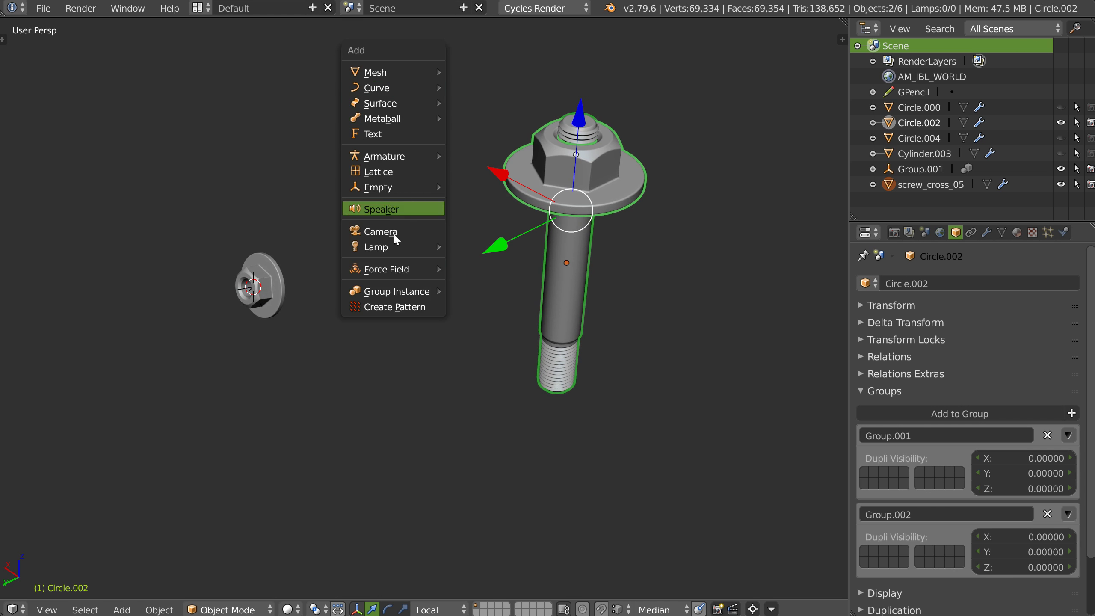
mouse_move(396, 291)
click(496, 324)
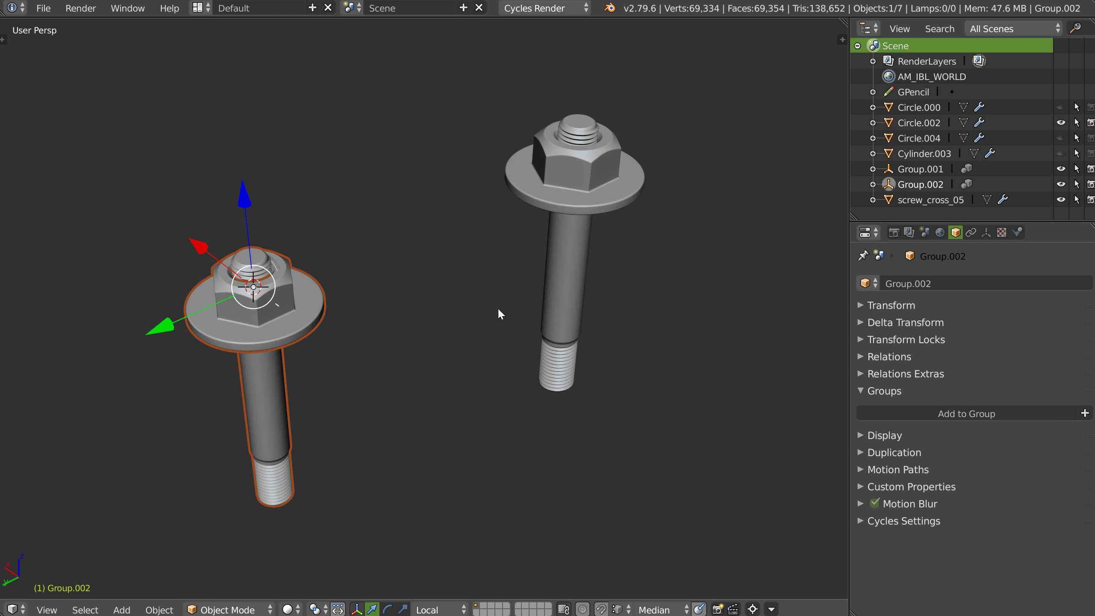
key(g)
click(415, 334)
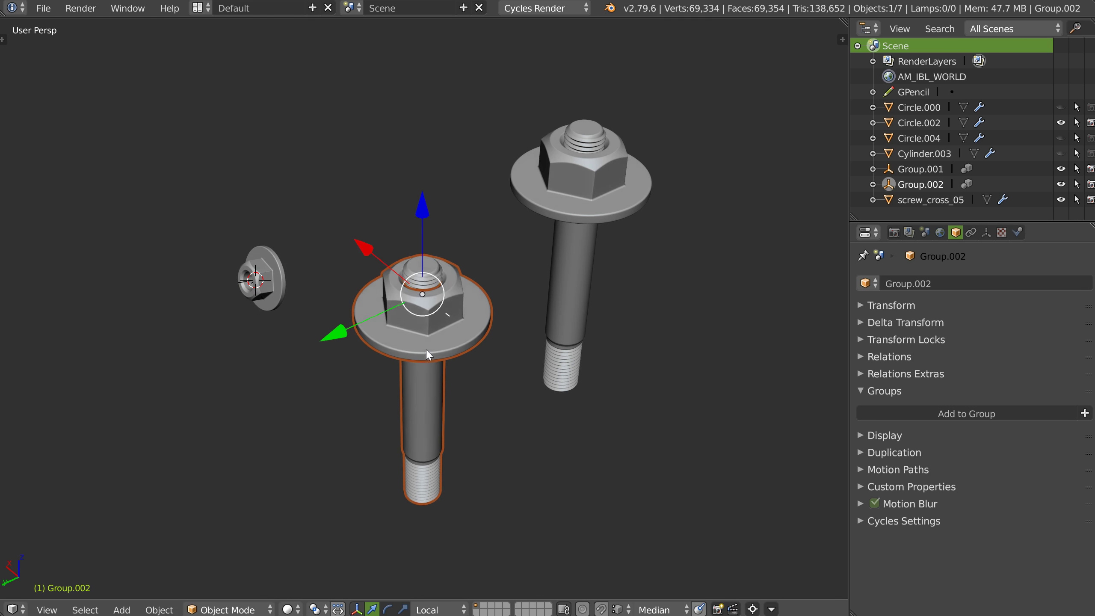
key(r)
key(r)
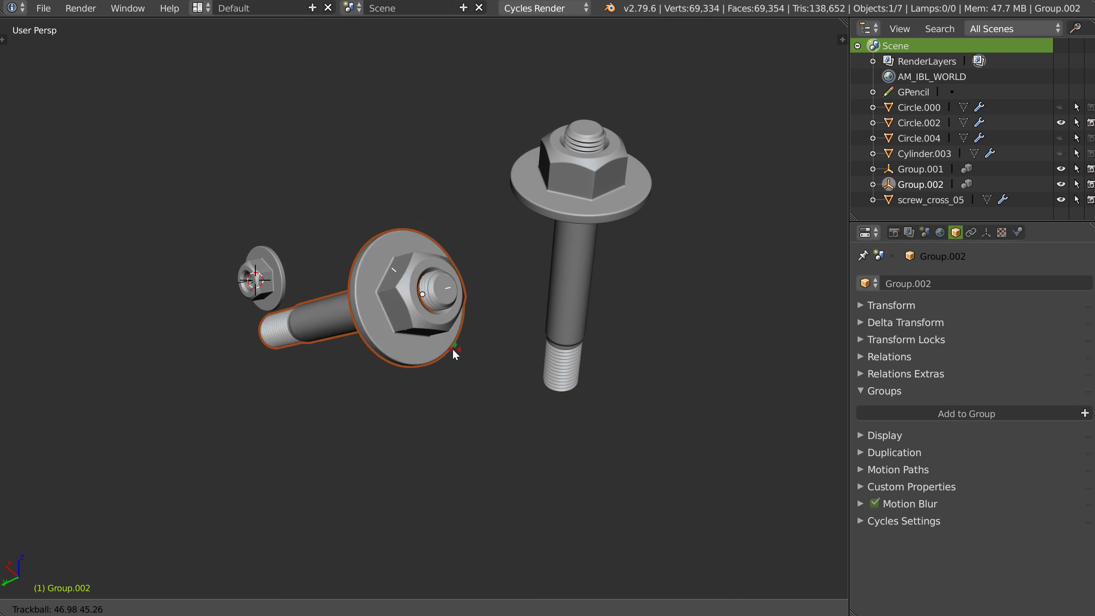
click(457, 316)
Step: Place three duplicates of the small nut instance around the scene
right_click(262, 276)
key(shift+d)
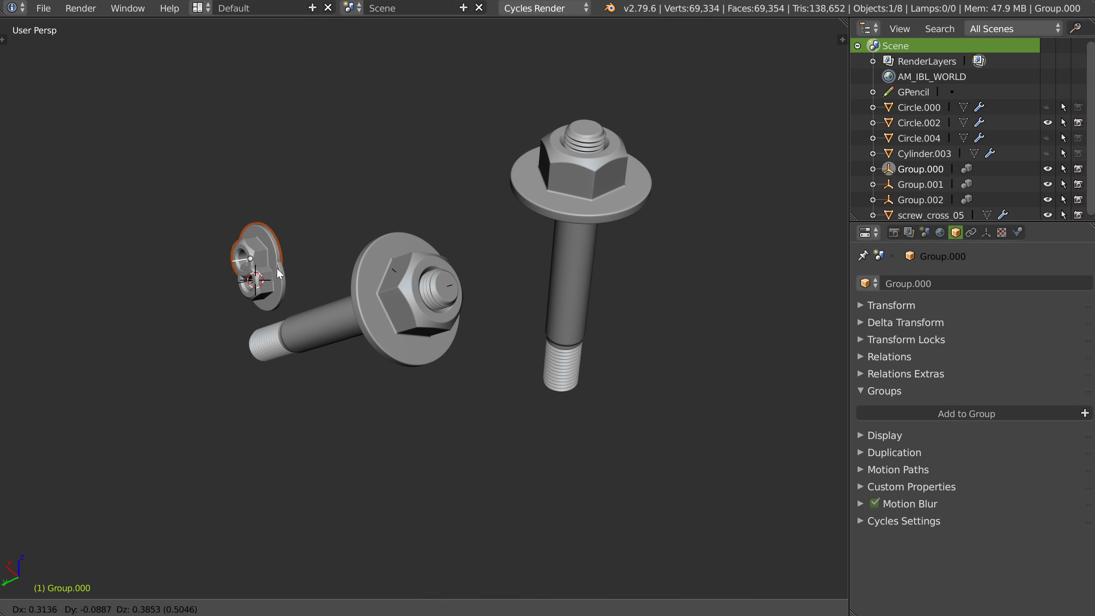
click(192, 247)
key(shift+d)
click(295, 172)
key(shift+d)
click(184, 332)
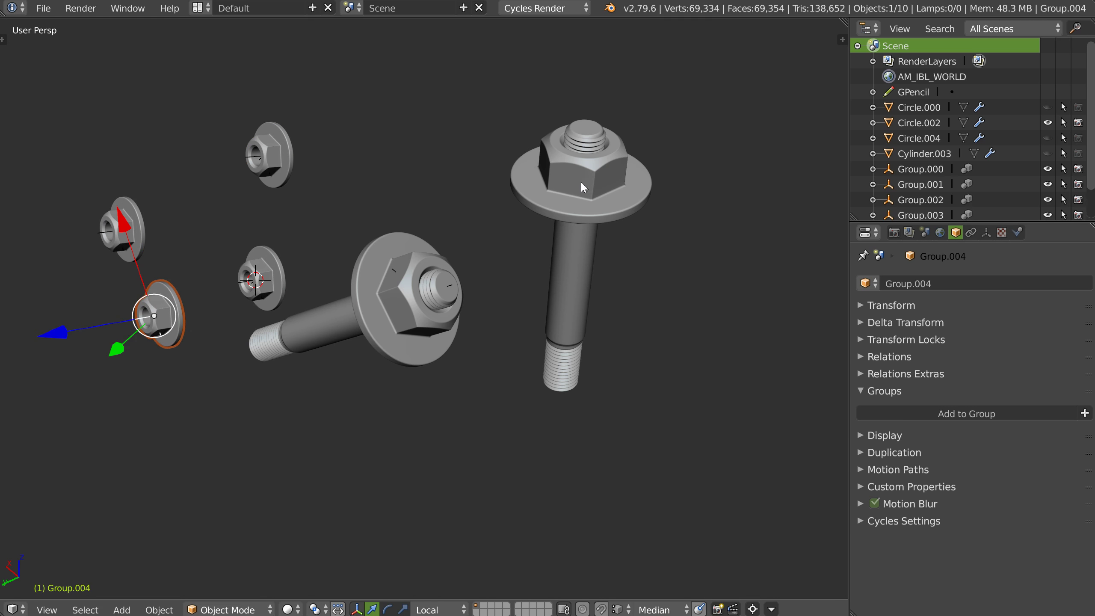
right_click(573, 187)
Step: Briefly edit the source nut's mesh, then reveal the hidden washer
scroll(577, 208, up, 3)
key(Tab)
click(592, 232)
scroll(598, 208, down, 3)
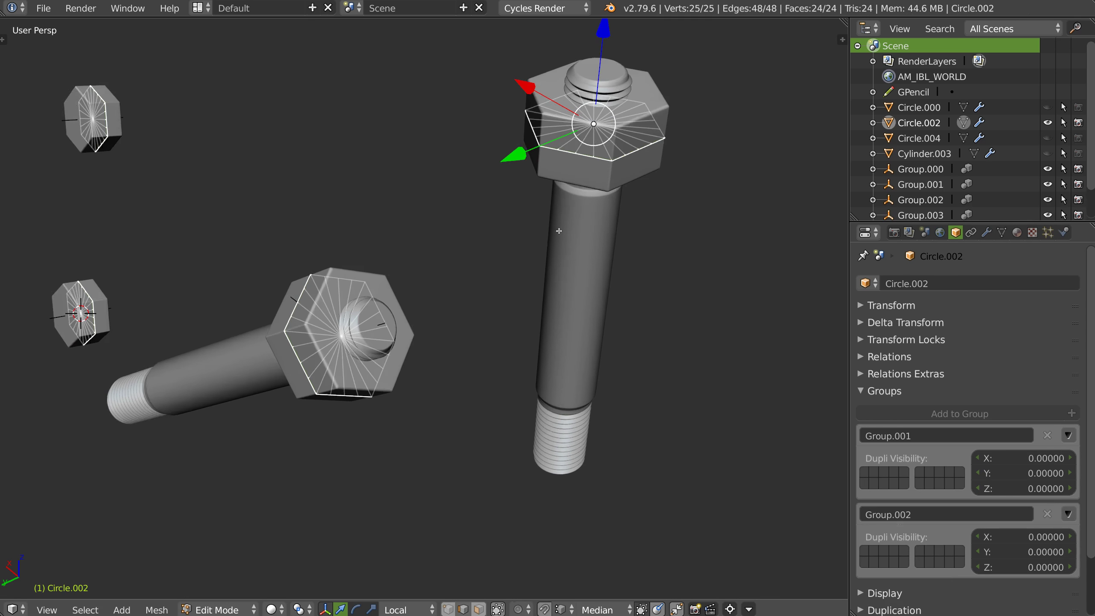
key(Tab)
key(alt+h)
Step: Try a boolean union on the washer, then cancel and select washer Circle.000
key(shift+space)
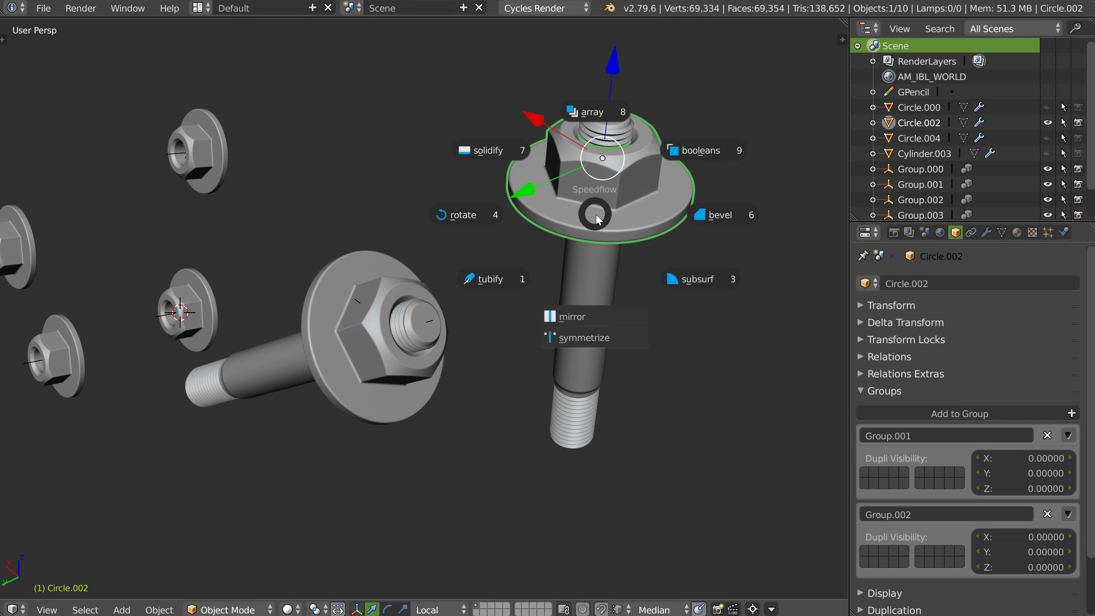
click(718, 152)
key(s)
key(Escape)
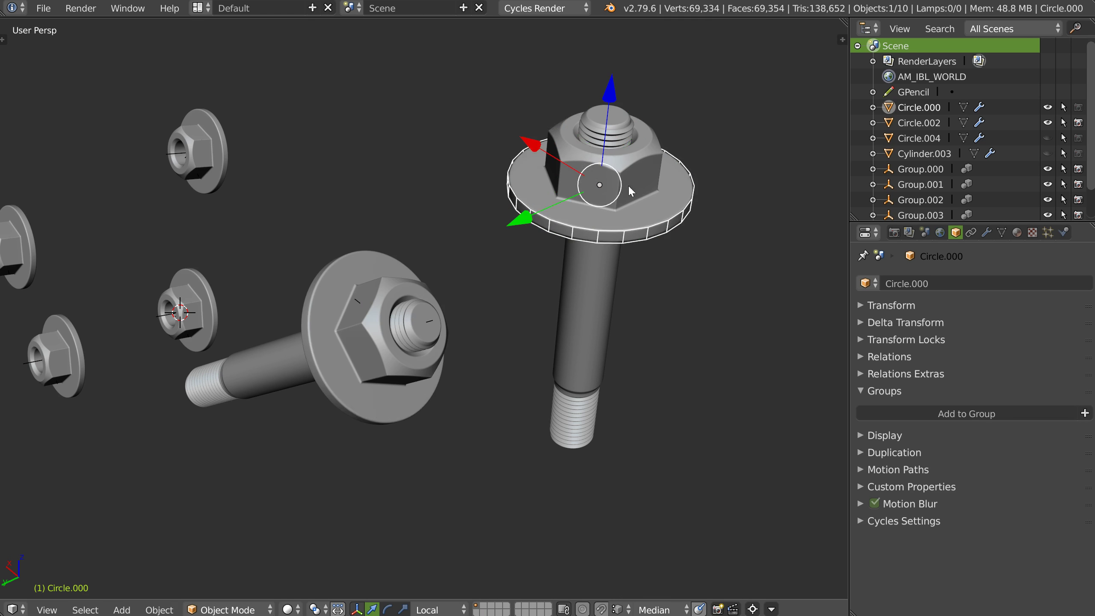
middle_drag(628, 185, 623, 209)
Step: Give washer Circle.000 a Solidify modifier with 0.28 thickness
key(shift+space)
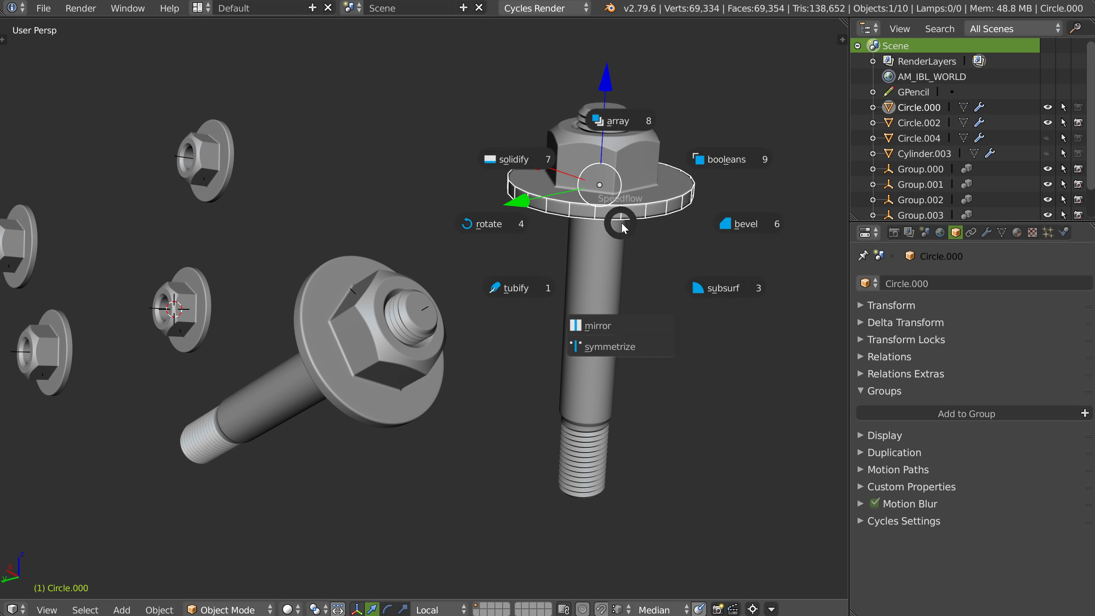
click(522, 166)
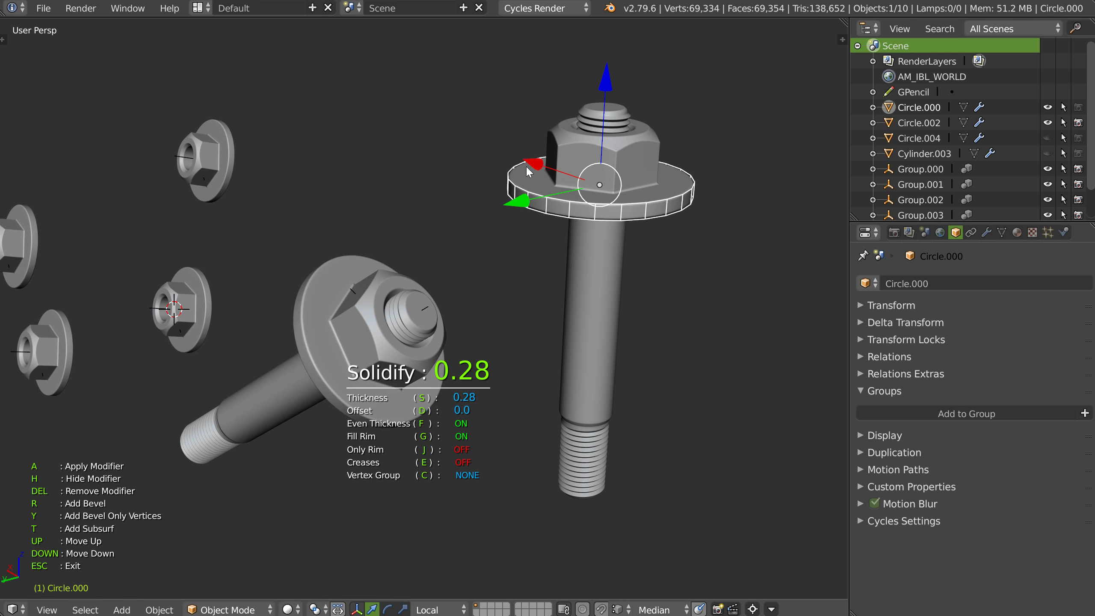
key(n)
key(Escape)
mouse_move(513, 194)
middle_down()
mouse_move(553, 185)
mouse_move(551, 206)
mouse_move(539, 204)
mouse_move(561, 200)
middle_up()
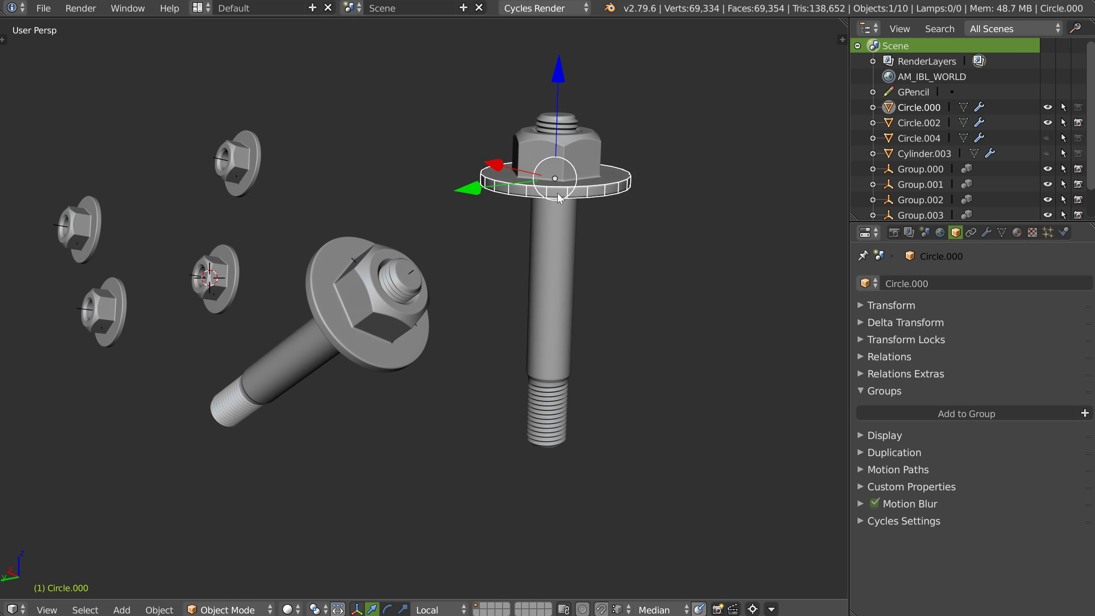
Step: Duplicate the washer as Circle.001 and place it lower on the bolt shaft
key(shift+d)
key(z)
click(546, 347)
Step: Change the shading of washer copy Circle.001
key(w)
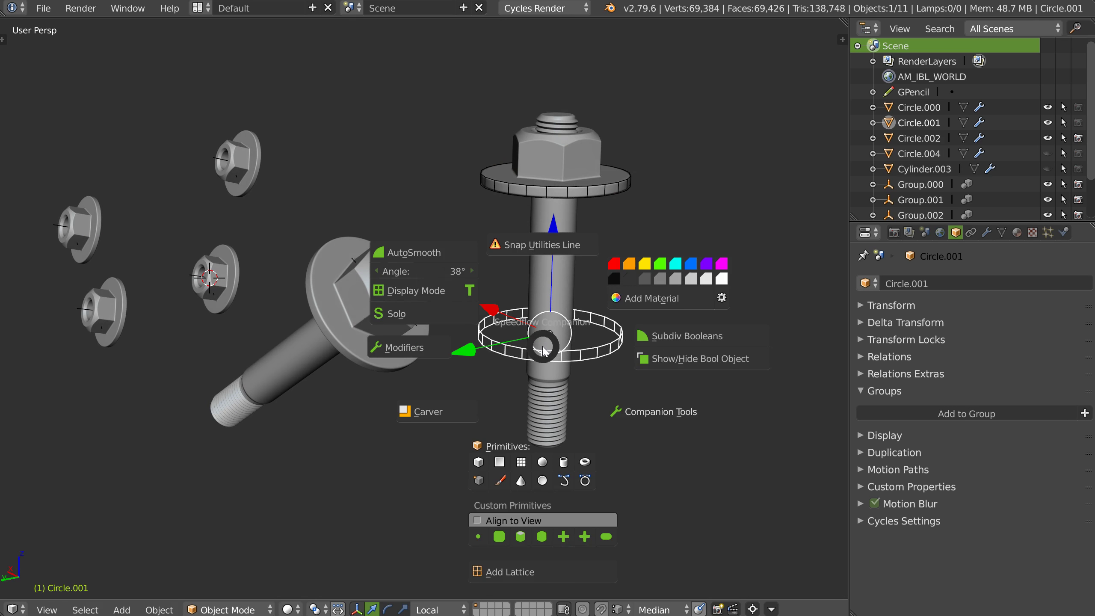
click(434, 290)
middle_drag(451, 276, 539, 317)
scroll(539, 318, up, 3)
Step: Bevel washer Circle.001 at 0.02 width, 11 segments, limited by angle
key(shift+q)
click(677, 357)
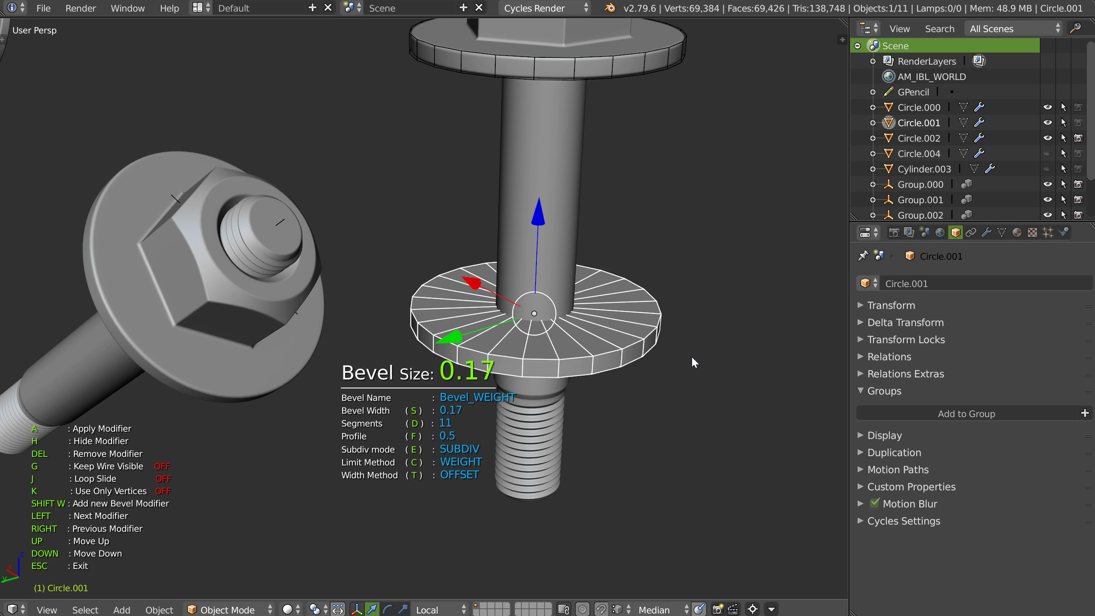
key(c)
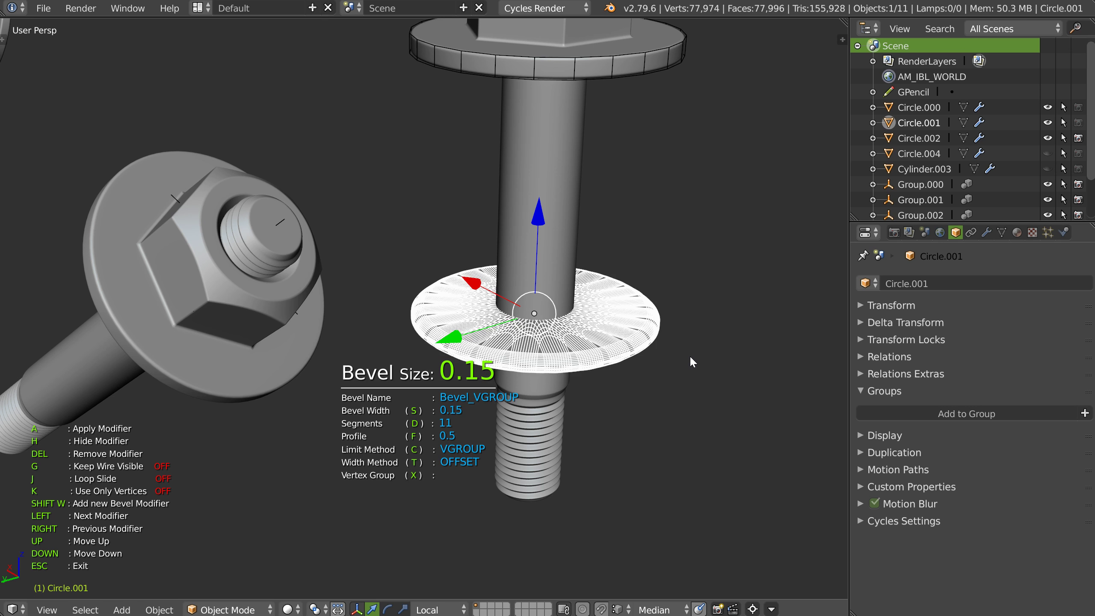
key(c)
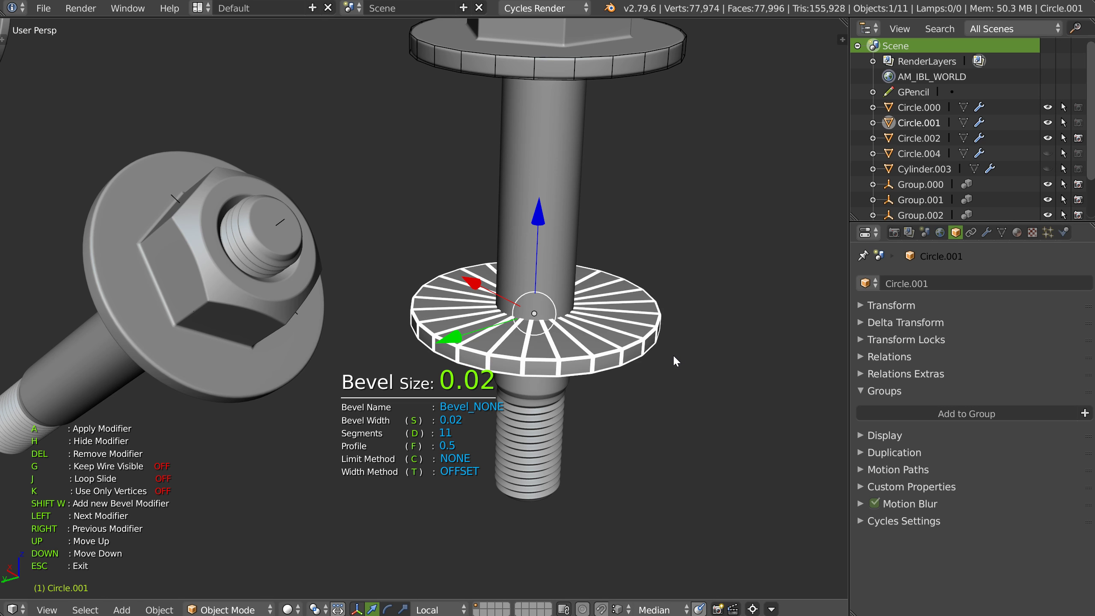
key(c)
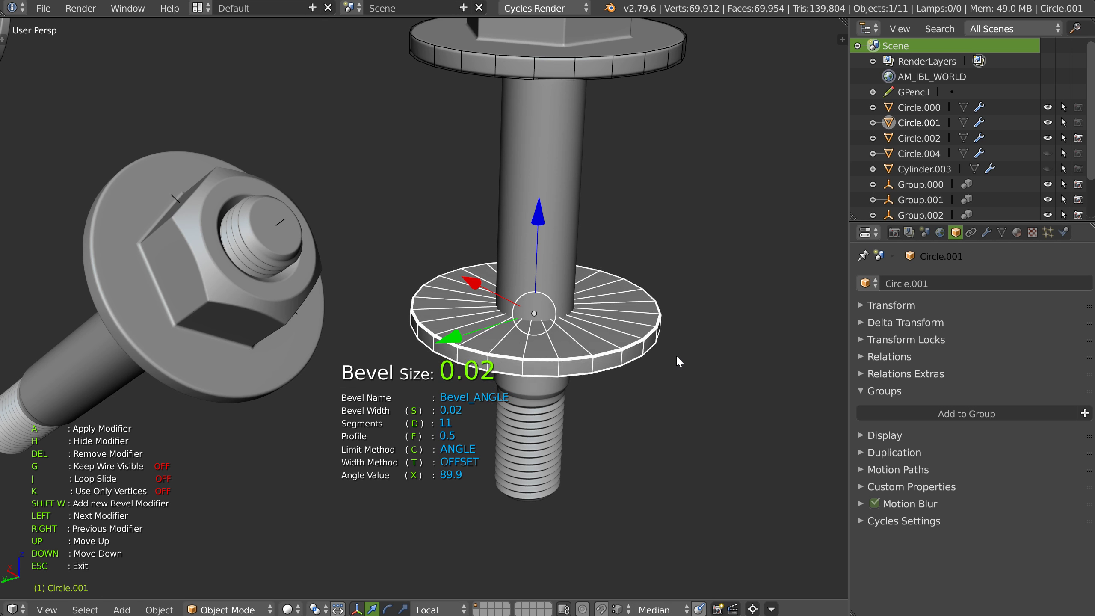
mouse_move(669, 356)
middle_down()
mouse_move(596, 331)
mouse_move(563, 349)
middle_up()
scroll(562, 348, up, 1)
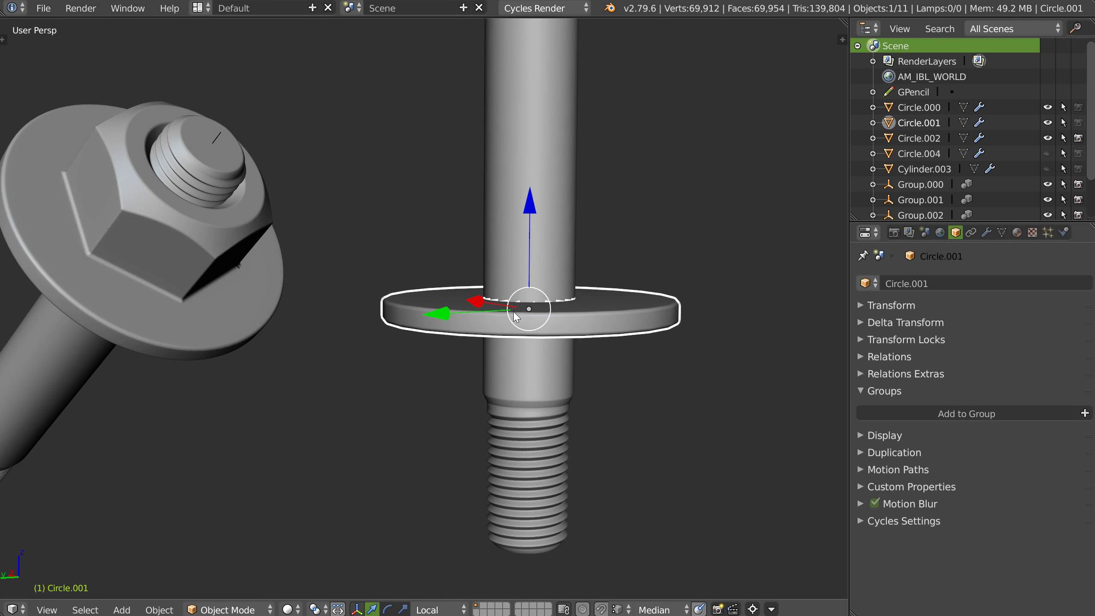
key(shift+d)
Step: Stack washer copy Circle.003 just below the original and group the washers
click(591, 316)
middle_drag(591, 315, 610, 307)
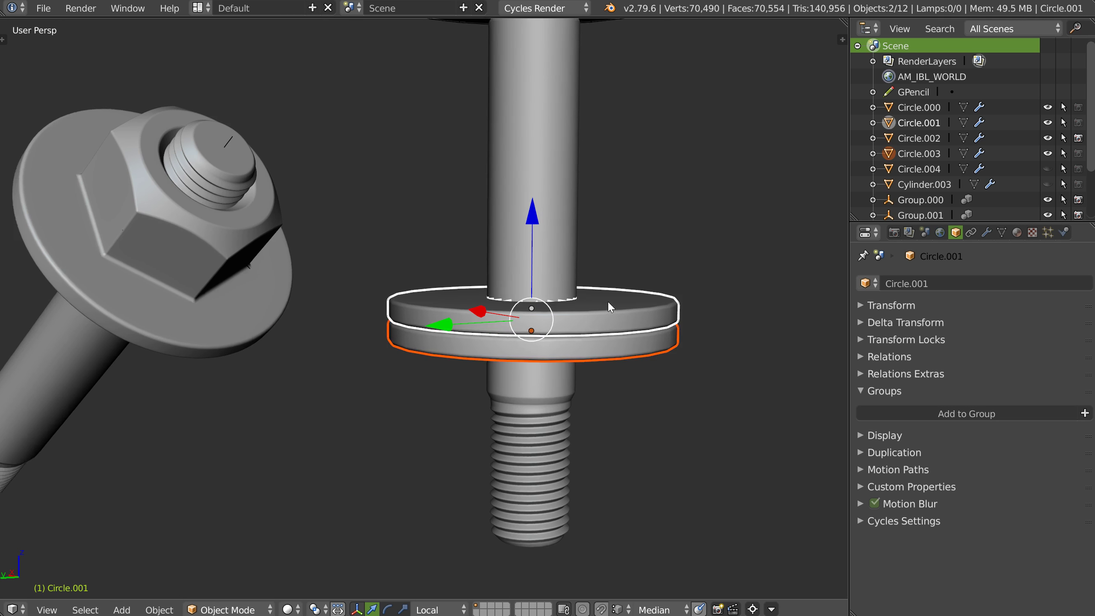
scroll(607, 301, down, 1)
key(ctrl+g)
scroll(541, 341, down, 2)
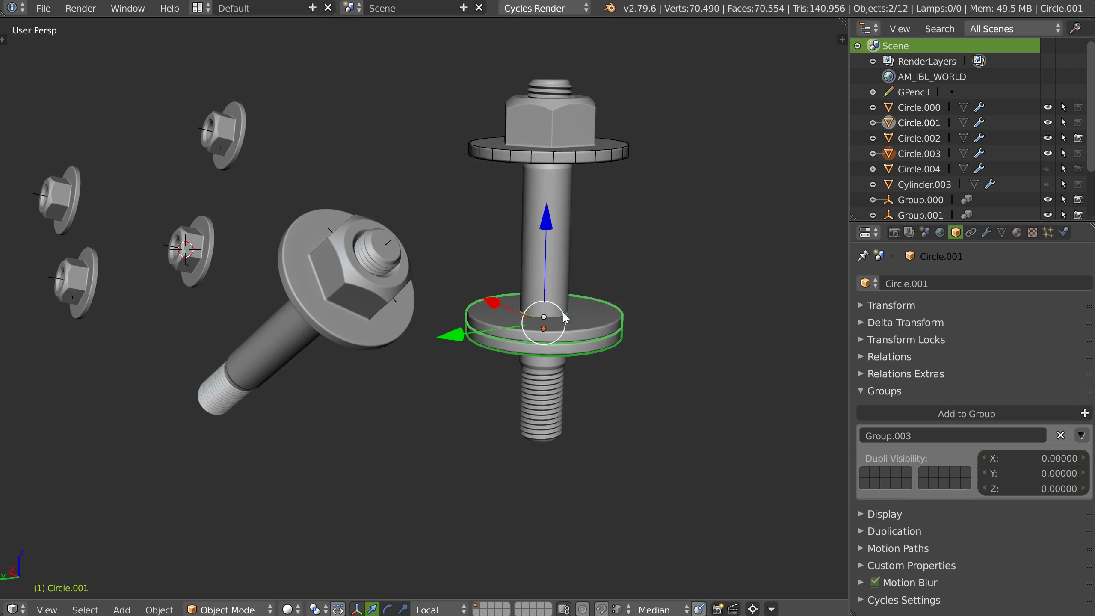
scroll(563, 313, up, 1)
scroll(534, 313, up, 1)
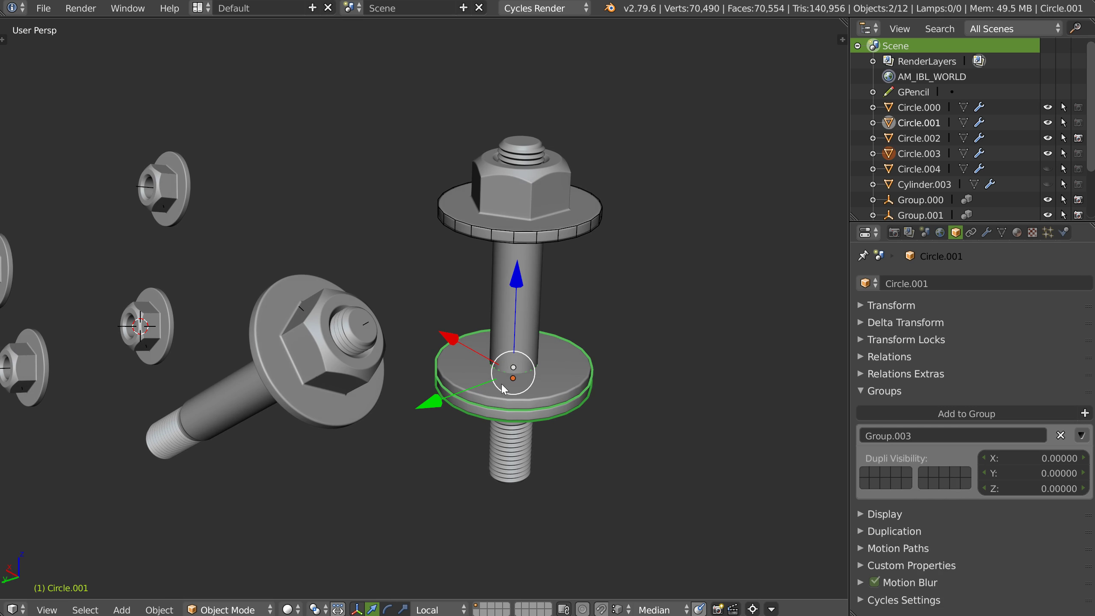
Step: Hide the upper washer and remove washer Circle.001 from Group.003
middle_drag(502, 382, 522, 397)
mouse_move(598, 290)
middle_down()
mouse_move(555, 288)
mouse_move(551, 274)
mouse_move(556, 289)
middle_up()
right_click(573, 243)
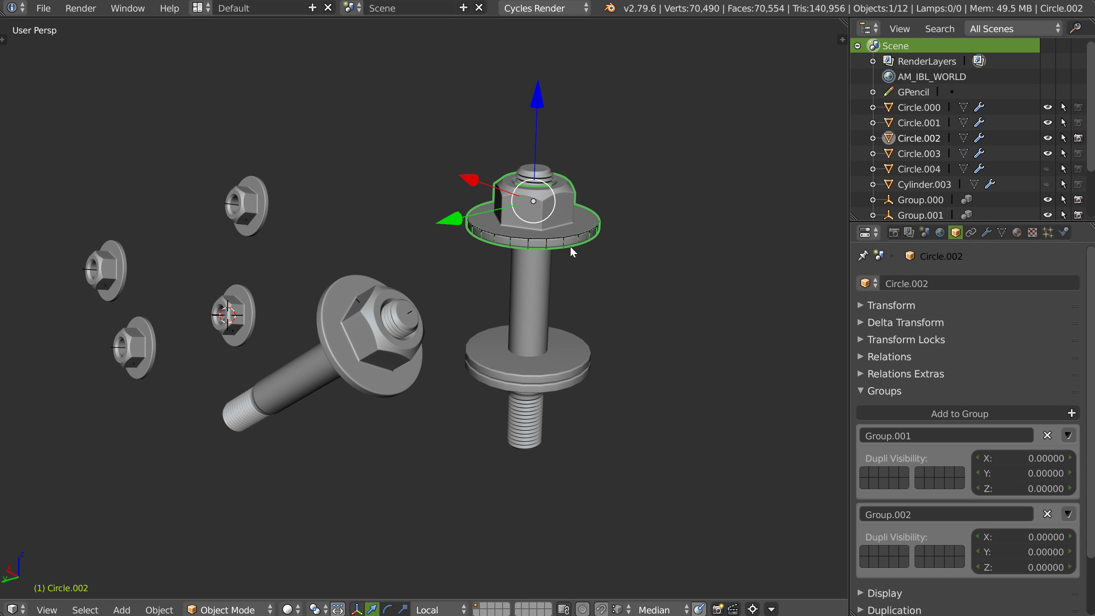
key(h)
right_click(578, 371)
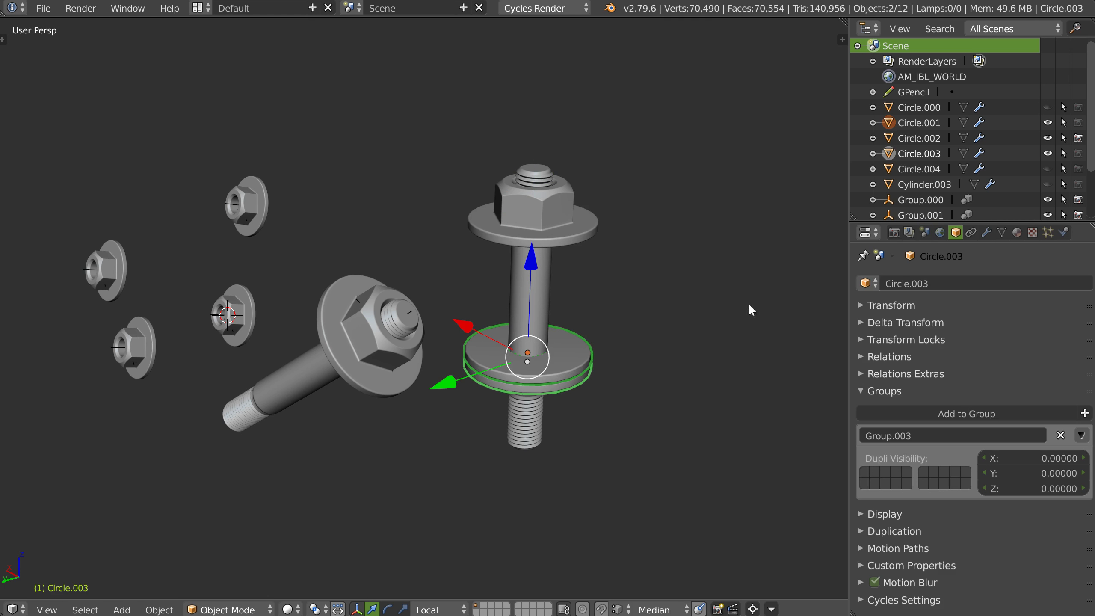
right_click(604, 362)
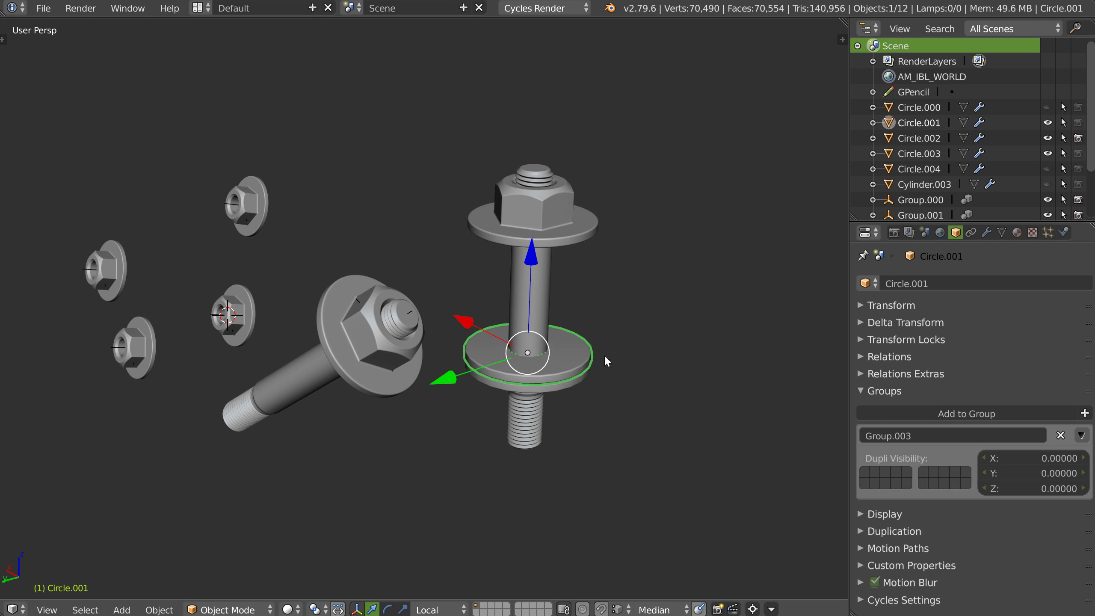
click(1061, 435)
Step: Select the lower washer, bolt and top nut, and bring up the Group Instance choices
shift+right_click(575, 389)
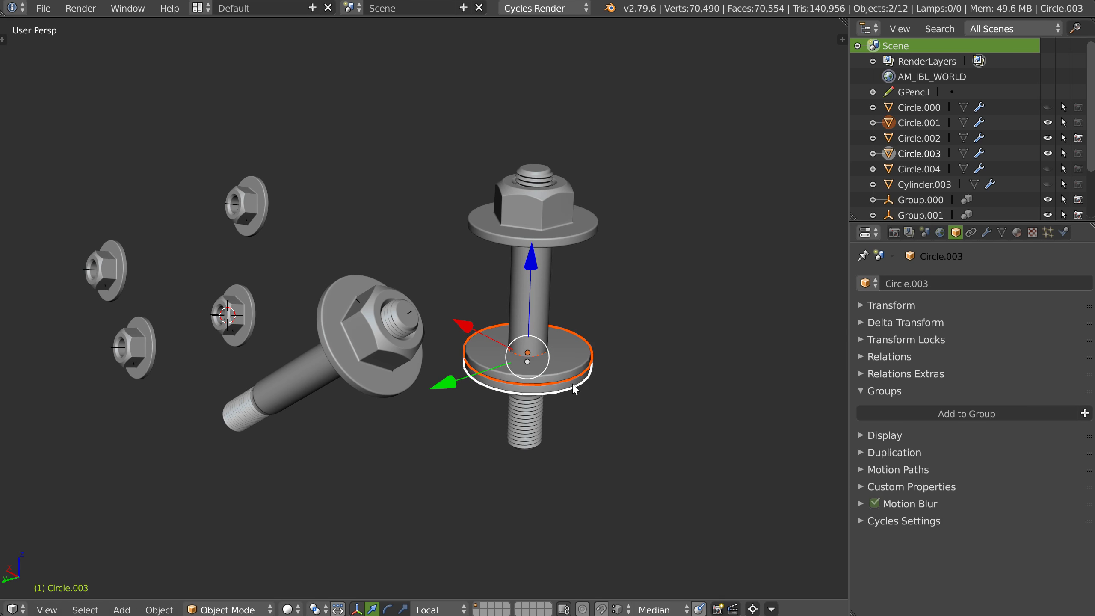
shift+right_click(551, 272)
shift+right_click(563, 309)
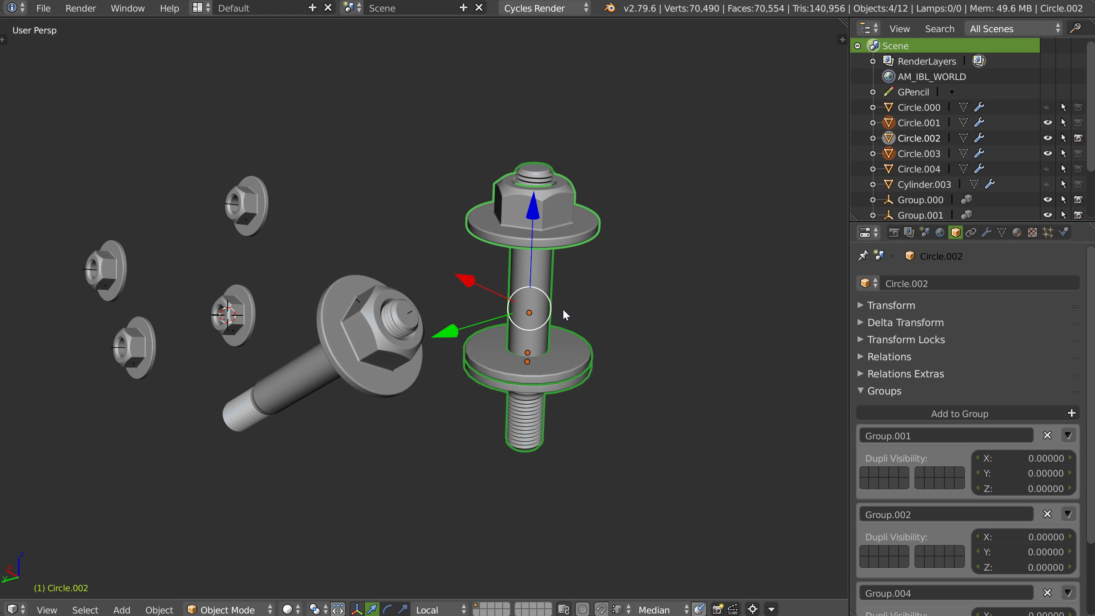
mouse_move(563, 308)
middle_down()
mouse_move(593, 290)
mouse_move(570, 290)
middle_up()
key(shift+a)
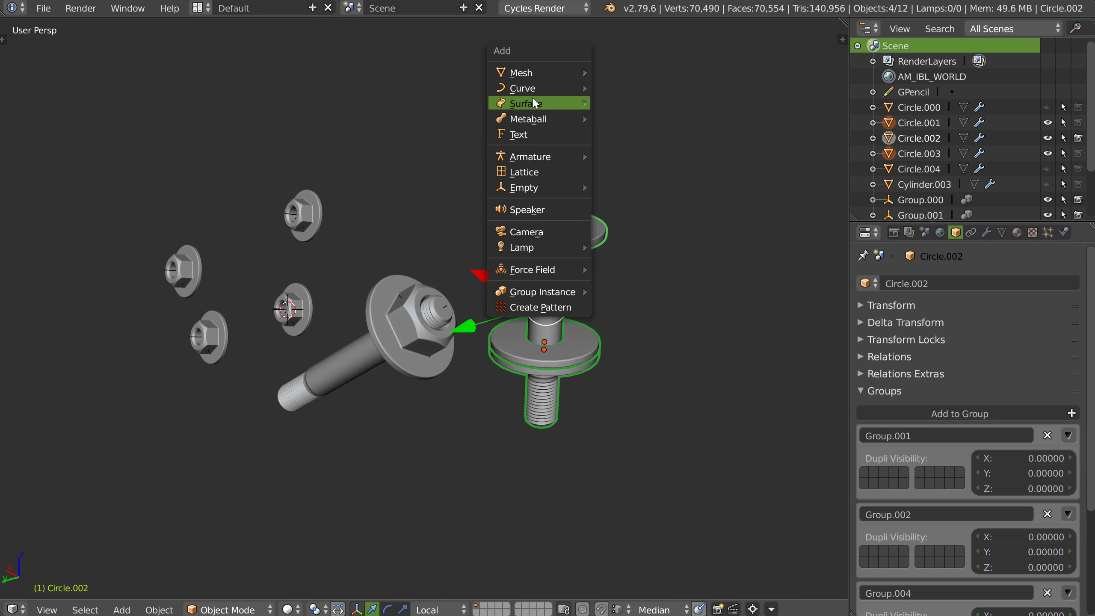
mouse_move(542, 292)
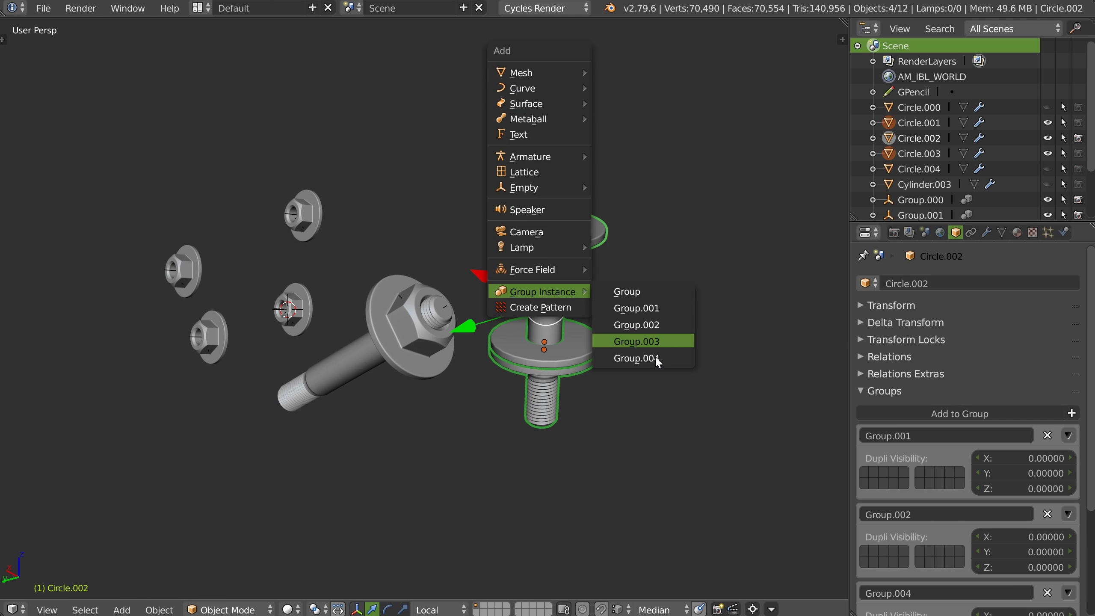
Step: Place a shrunken Group.004 instance at the upper left with a copy beside it
click(656, 359)
key(g)
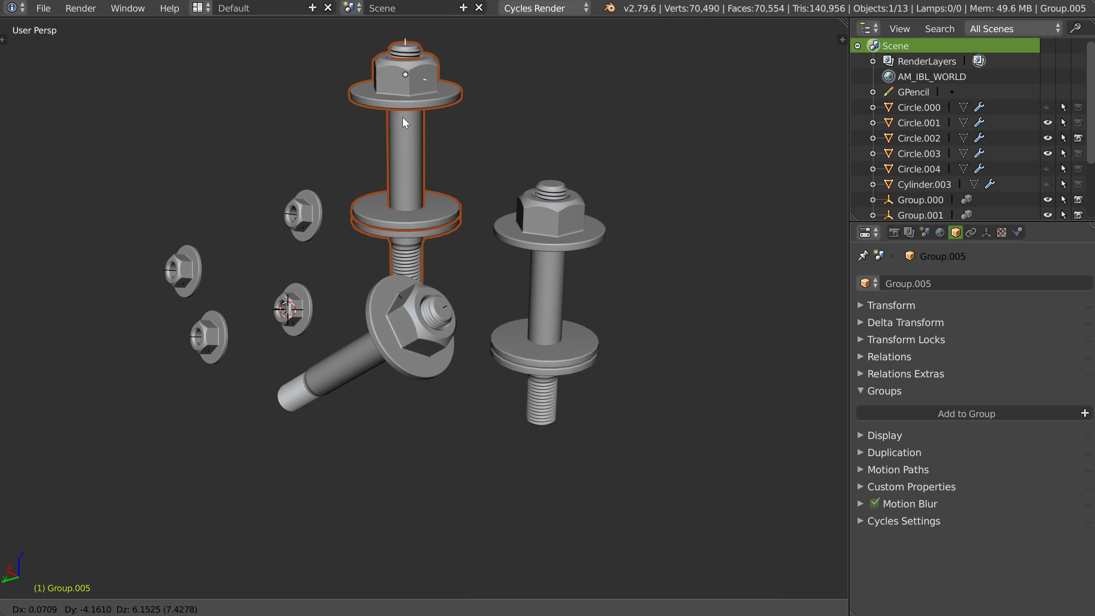
click(402, 118)
mouse_move(381, 139)
middle_down()
mouse_move(453, 158)
mouse_move(436, 160)
middle_up()
key(g)
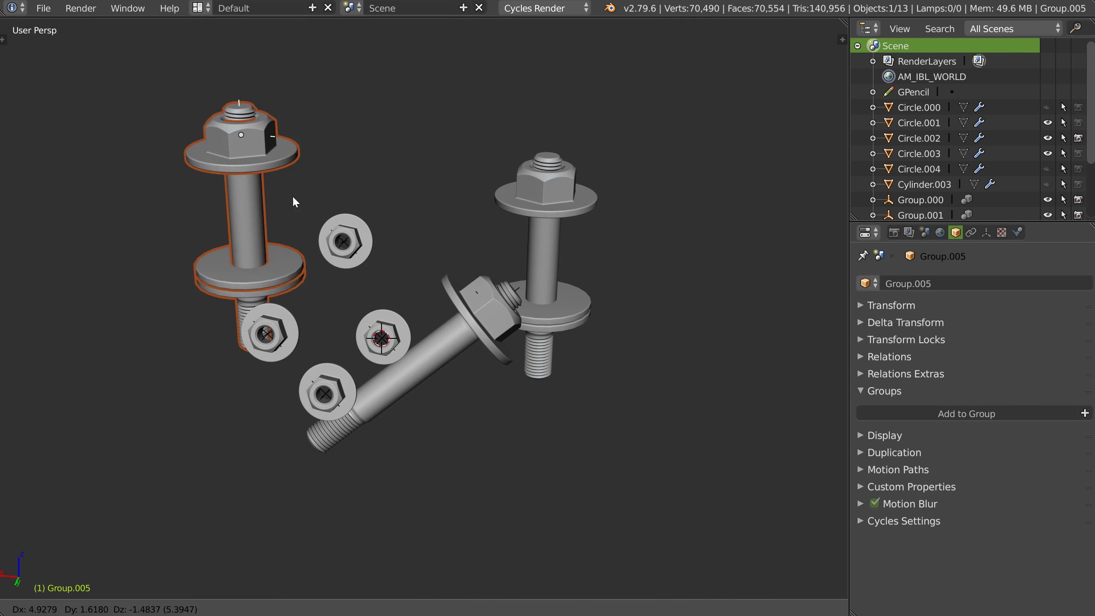
click(292, 195)
key(s)
click(260, 197)
key(shift+d)
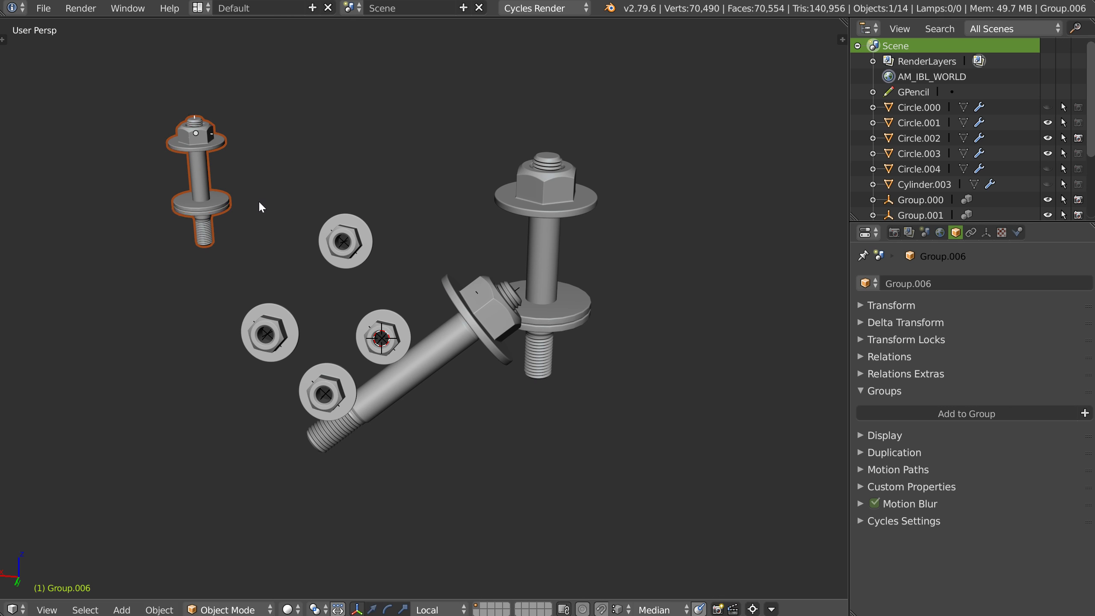
click(335, 177)
mouse_move(334, 177)
middle_down()
mouse_move(445, 228)
mouse_move(532, 353)
middle_up()
Step: Move both source washers slightly down the bolt along Z
right_click(535, 360)
shift+right_click(593, 357)
key(g)
key(z)
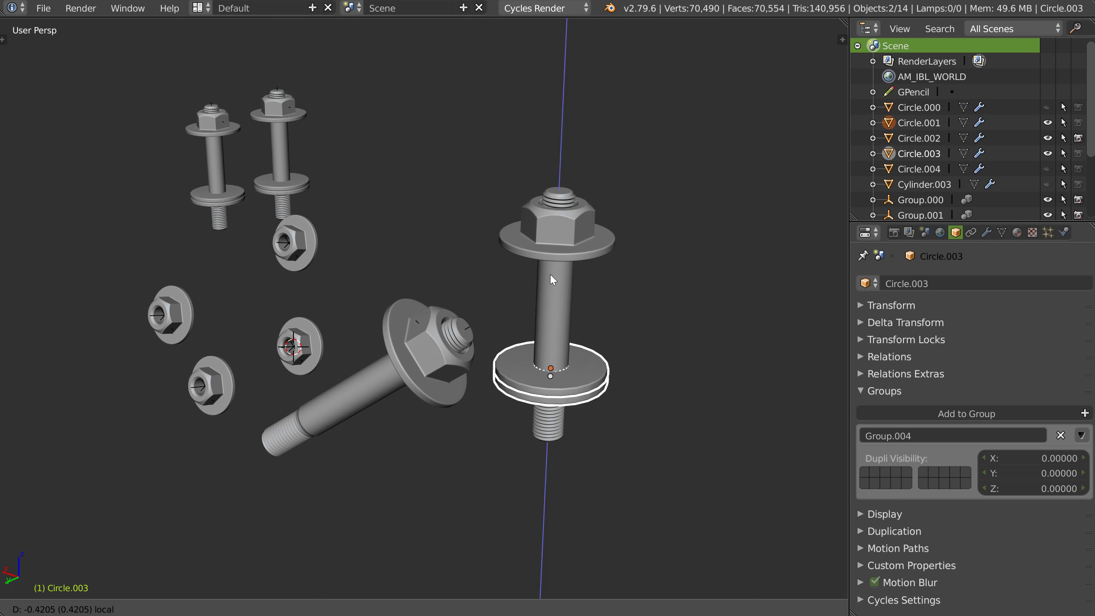
click(550, 279)
drag(556, 276, 590, 337)
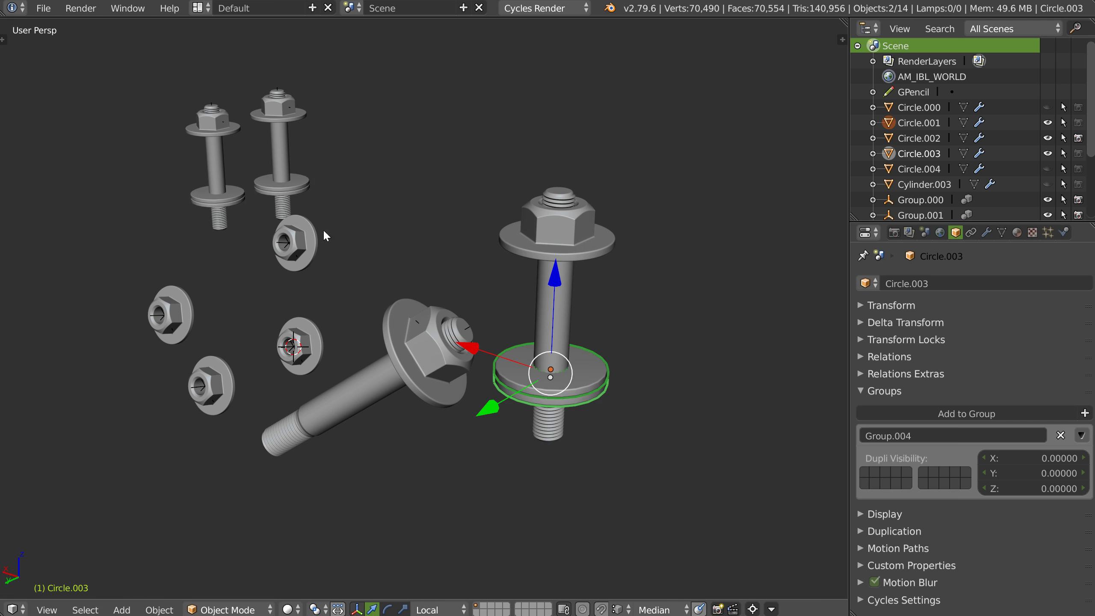
Step: Shorten bolt screw_cross_05 by sliding its shaft edge loops down in Edit Mode
middle_drag(440, 393, 535, 341)
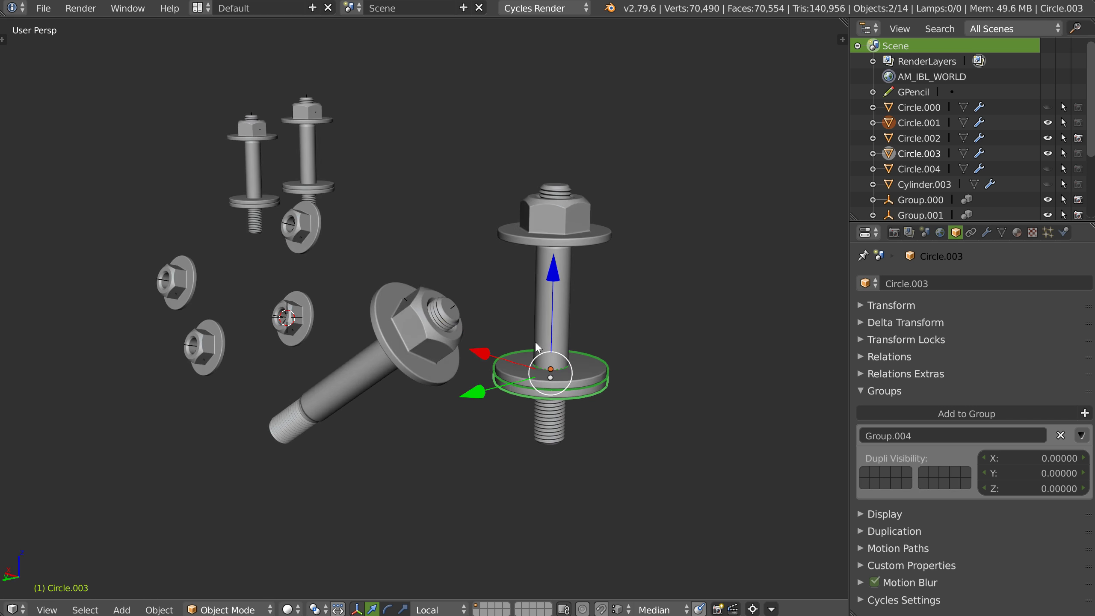
right_click(565, 298)
key(Tab)
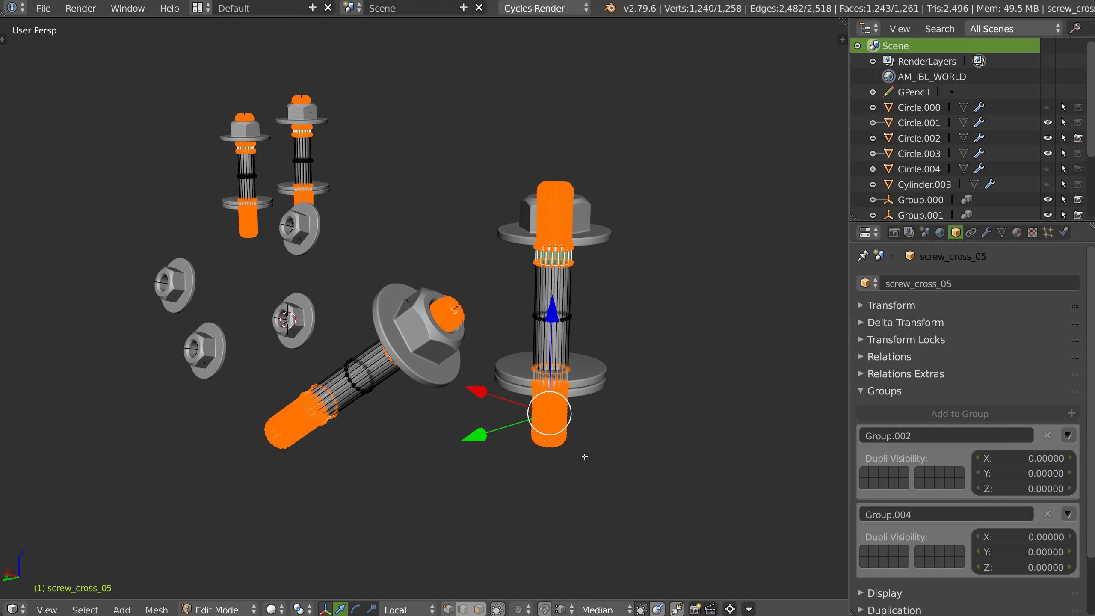
drag(554, 323, 550, 314)
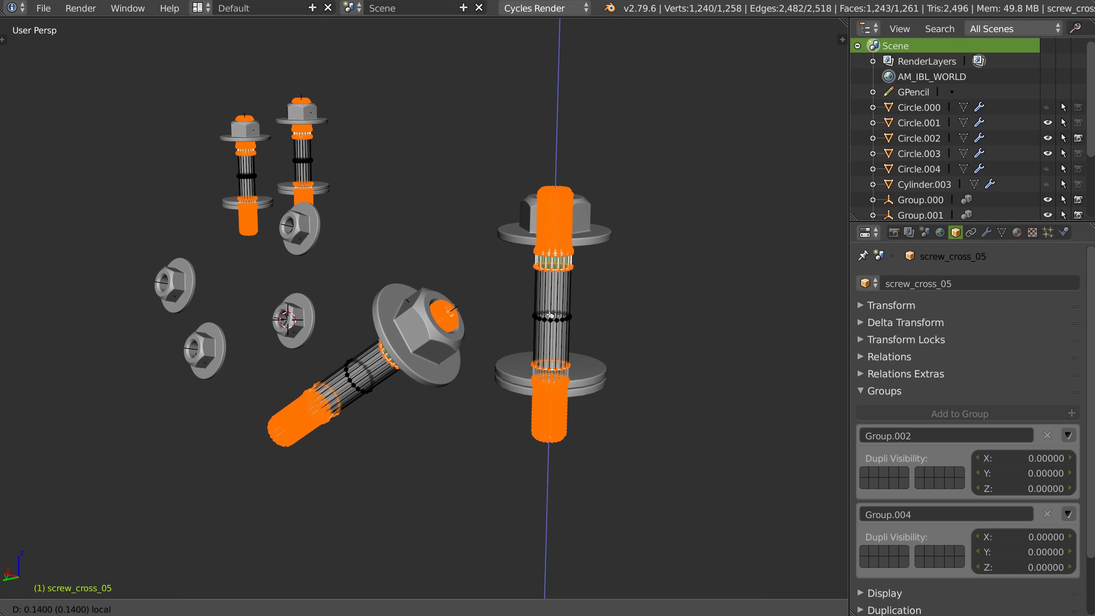
click(550, 315)
key(Tab)
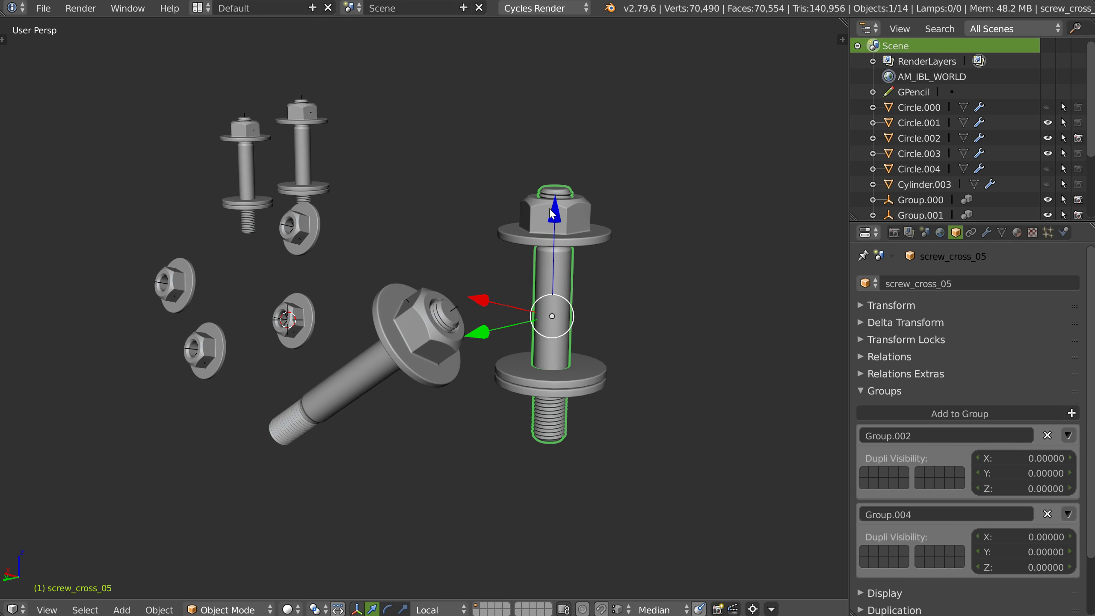
key(ctrl+z)
key(ctrl+z)
key(ctrl+z)
key(ctrl+z)
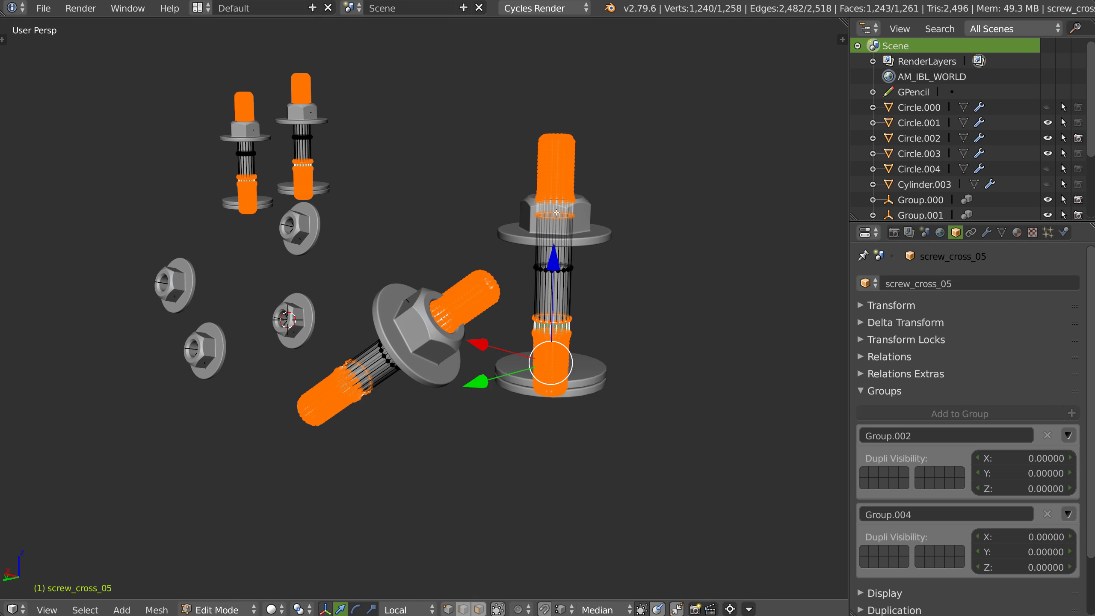
drag(554, 265, 563, 239)
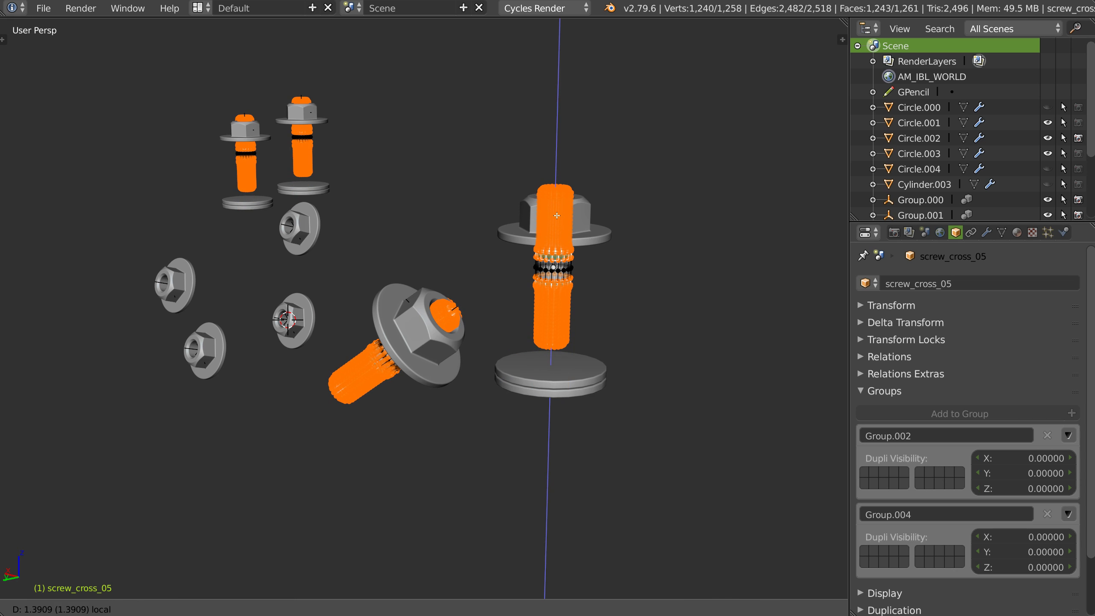
key(Tab)
mouse_move(362, 345)
middle_down()
mouse_move(473, 319)
mouse_move(550, 360)
middle_up()
Step: Raise both washers up under the nut along Z and shrink them
right_click(579, 401)
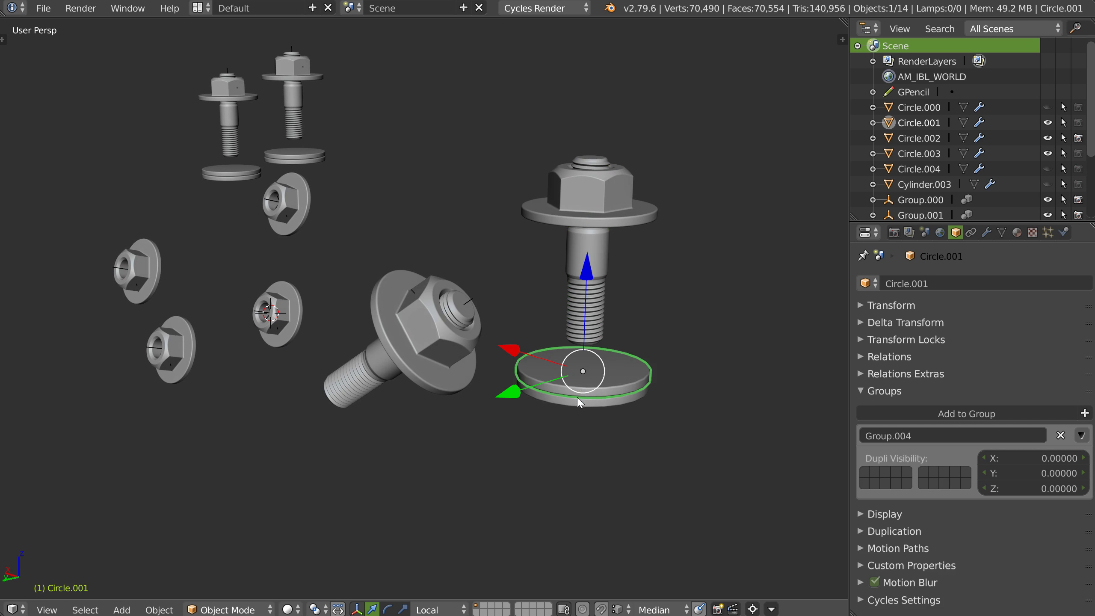
key(g)
key(z)
key(z)
click(601, 151)
key(s)
click(727, 230)
mouse_move(728, 230)
middle_down()
mouse_move(546, 256)
mouse_move(612, 269)
mouse_move(578, 278)
mouse_move(682, 240)
mouse_move(585, 257)
middle_up()
Step: Stack two washer copies, Circle.005 and Circle.006, at the bolt's threaded end
right_click(635, 251)
key(shift+d)
key(z)
click(581, 389)
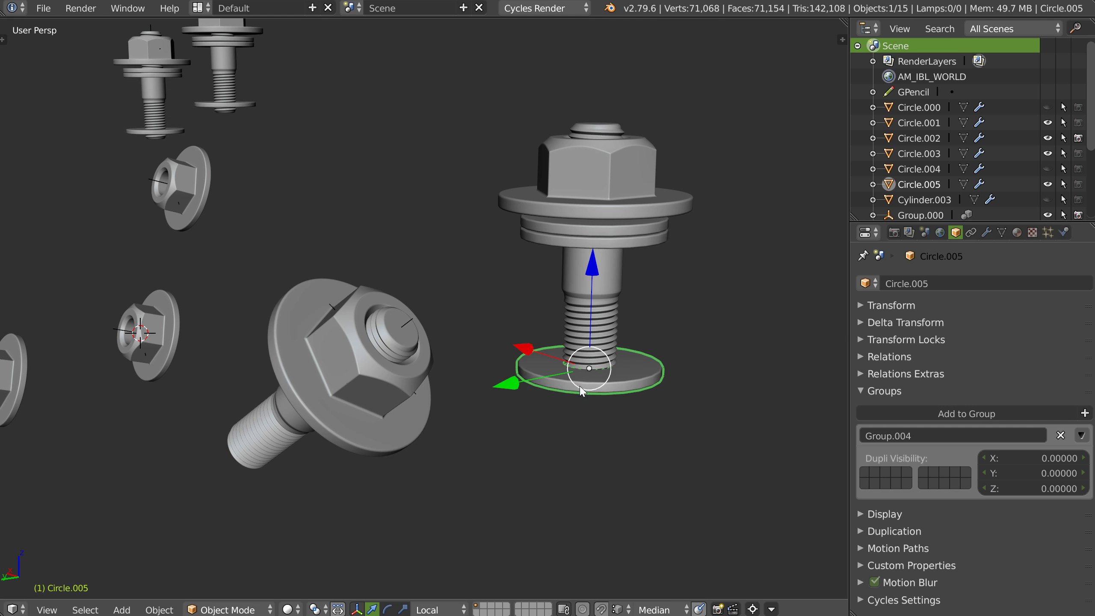
key(shift+d)
key(z)
click(580, 361)
middle_drag(580, 361, 676, 294)
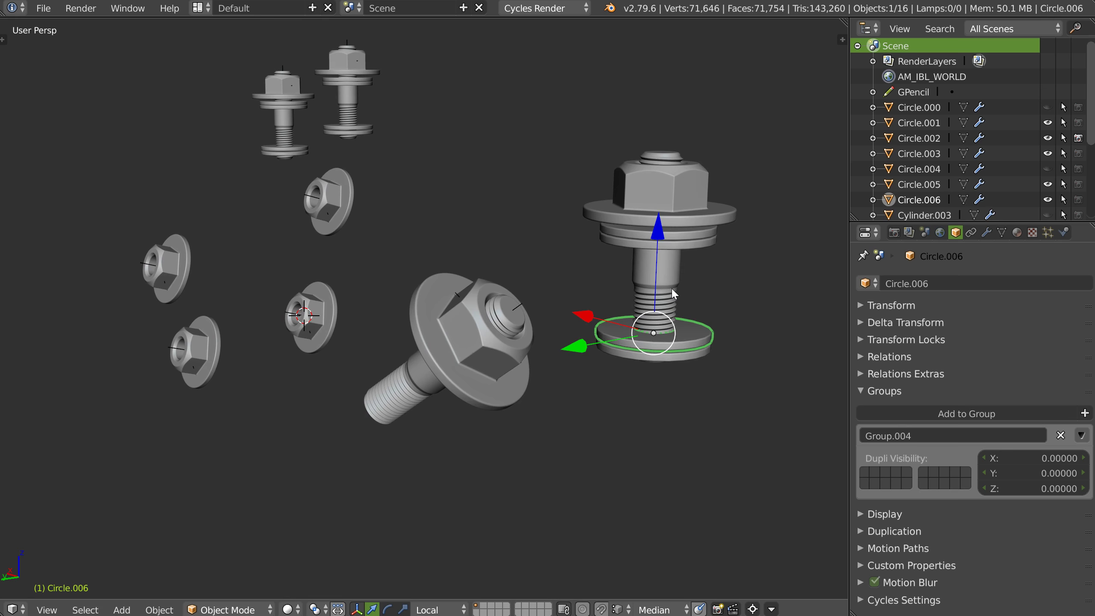
shift+right_click(687, 340)
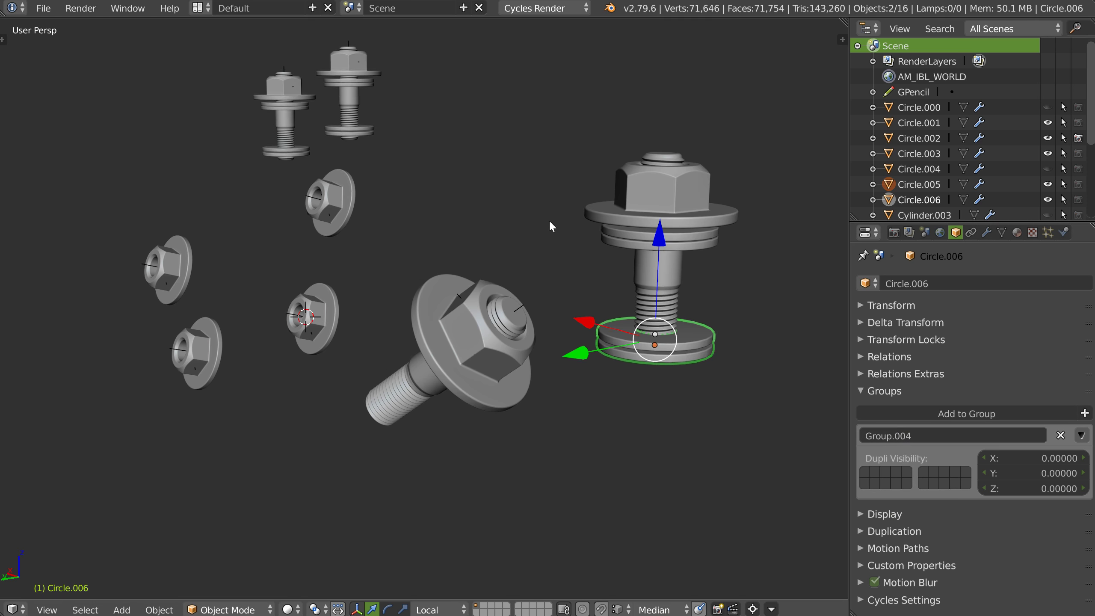
right_click(533, 280)
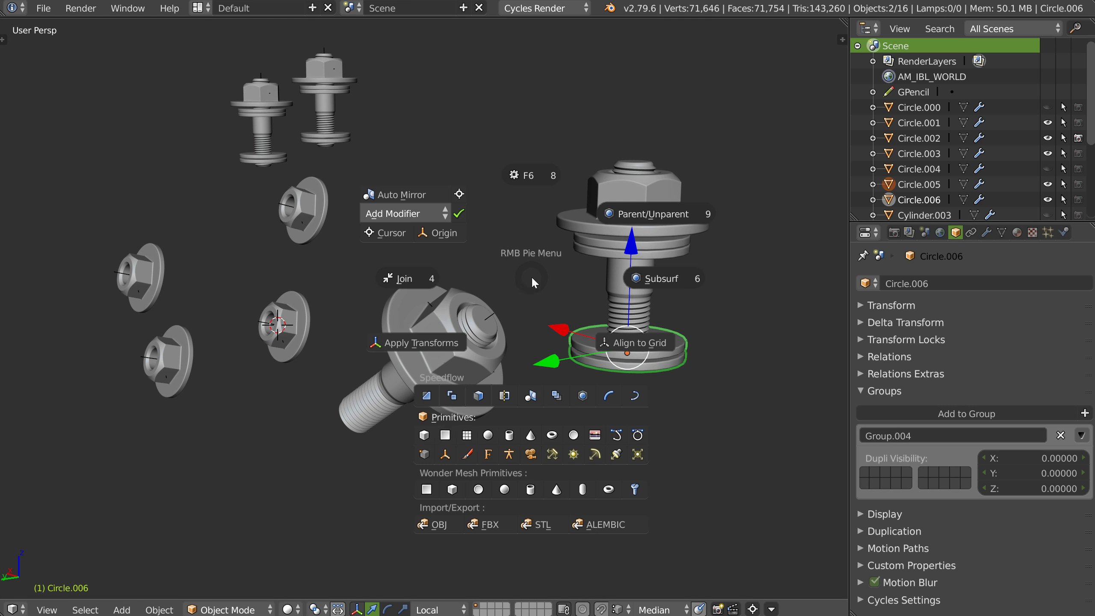
Step: Add a cube, move it onto the bolt shank and flatten it along Z into a thin square plate
click(424, 435)
key(g)
click(641, 172)
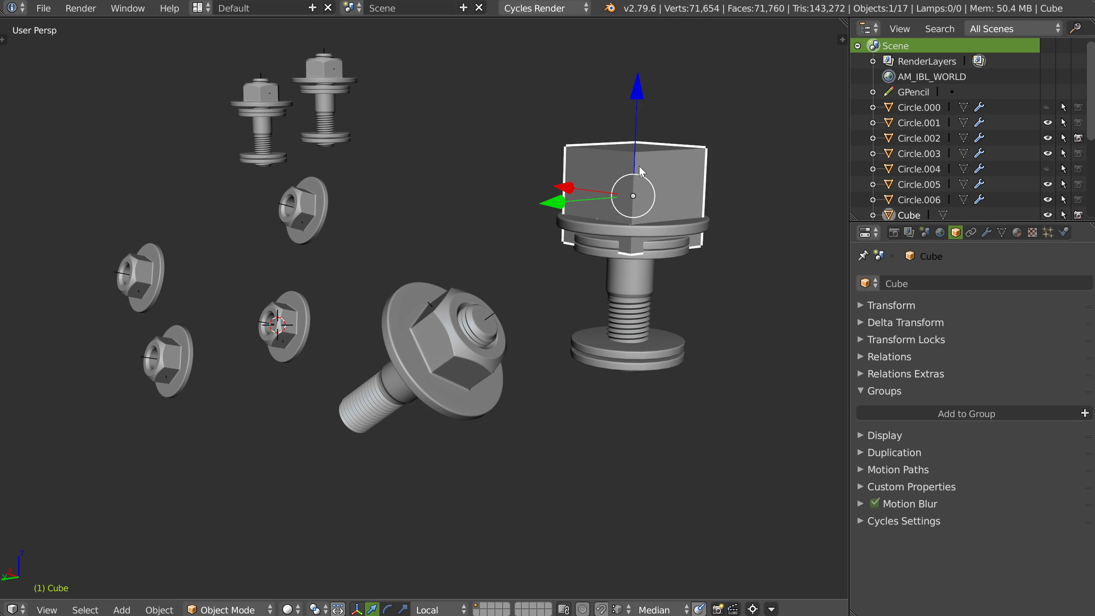
drag(635, 92, 628, 182)
key(s)
key(z)
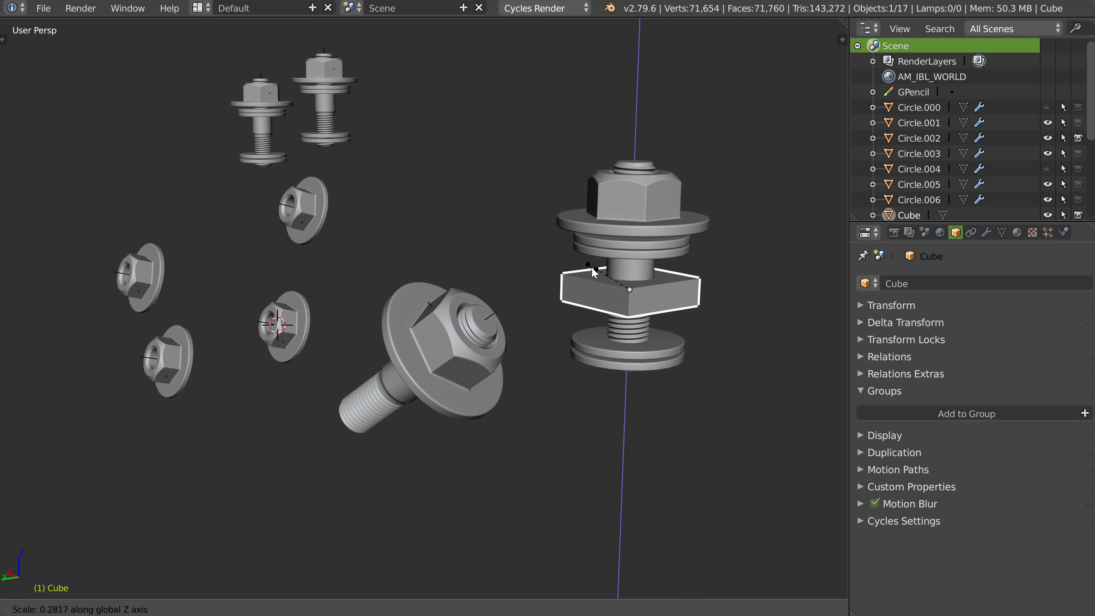
click(659, 332)
Step: Apply a bevel to the square plate's edges
right_click(645, 336)
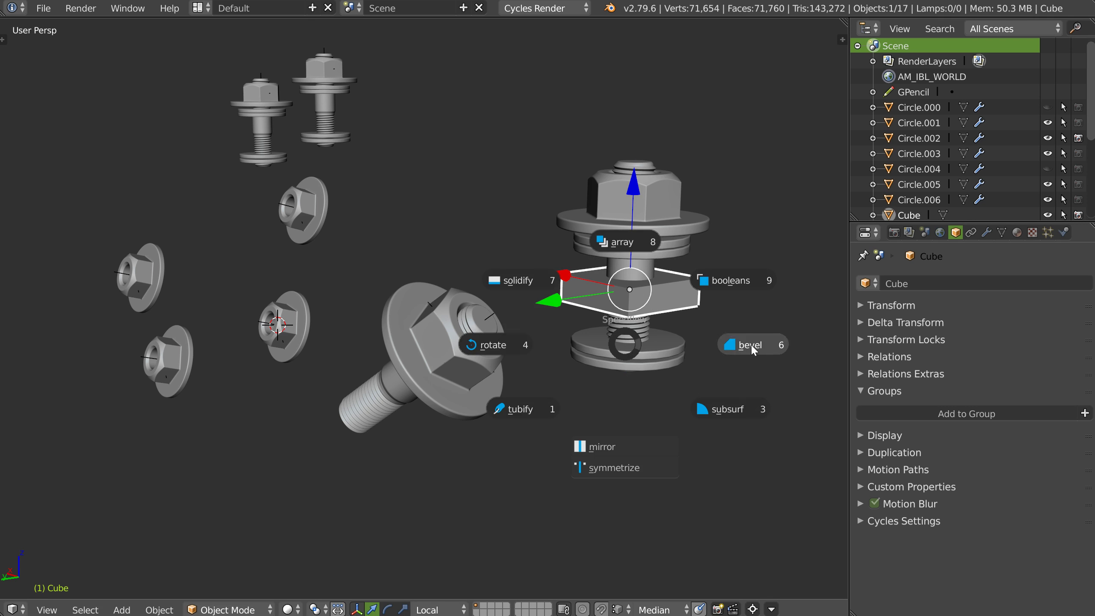
click(755, 344)
click(759, 346)
Step: Lower the bevelled plate along its local Z axis on the bolt
key(Escape)
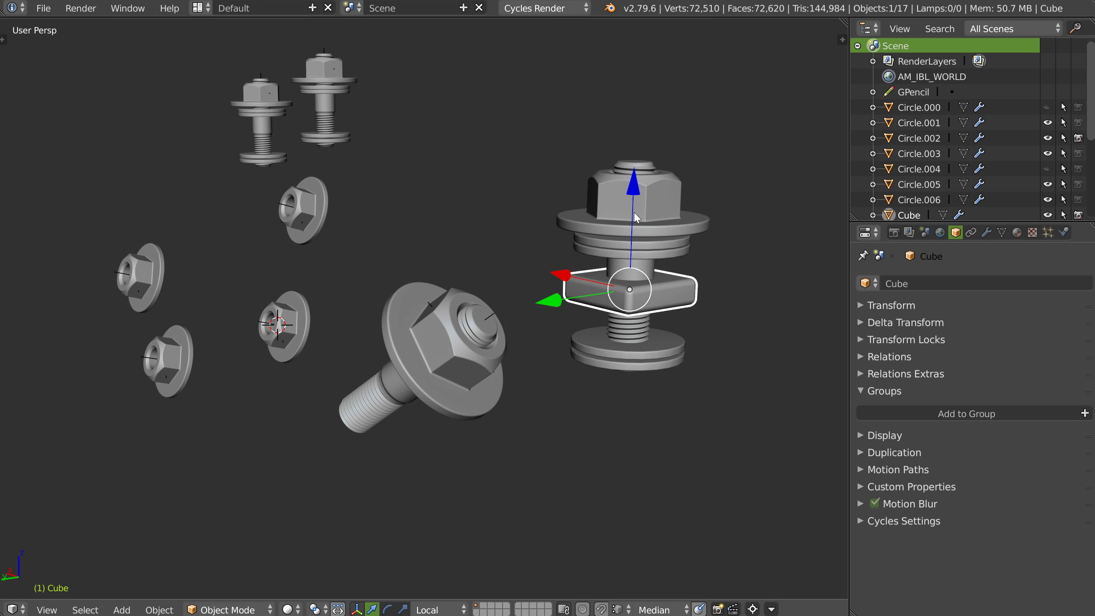
key(g)
key(z)
key(z)
click(637, 217)
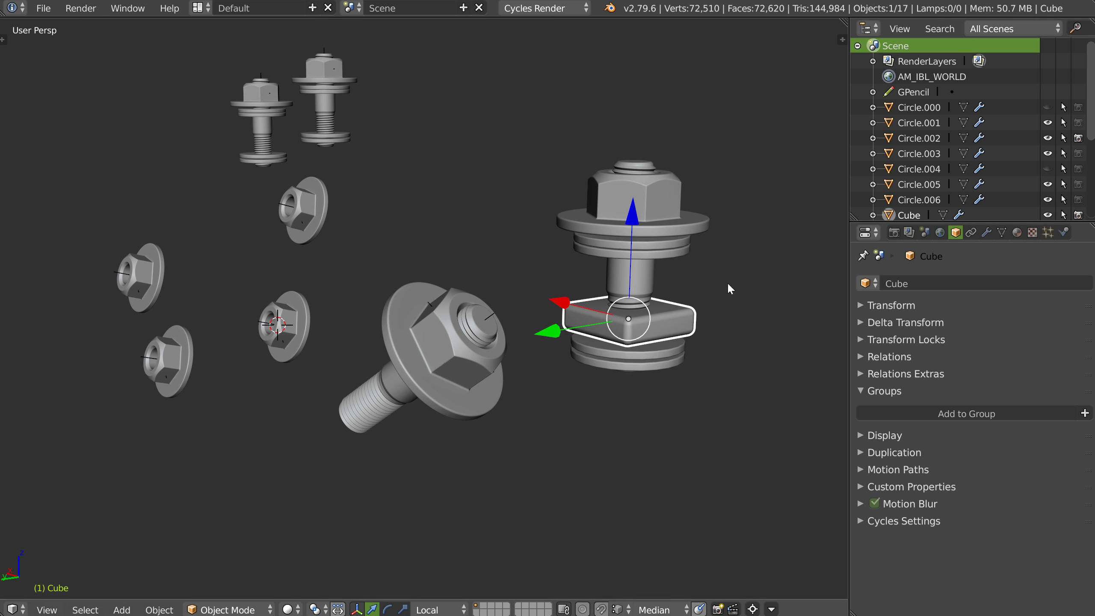
Step: Add the plate to Group.004 and check that the assembly instances show it
click(980, 414)
click(935, 503)
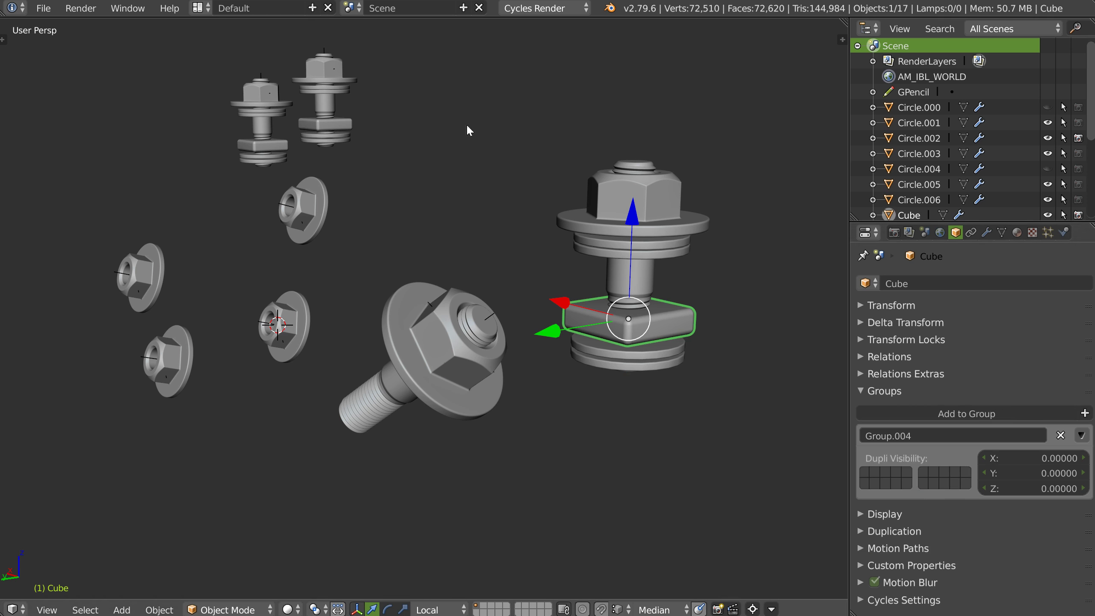
middle_drag(466, 123, 347, 131)
scroll(327, 143, down, 2)
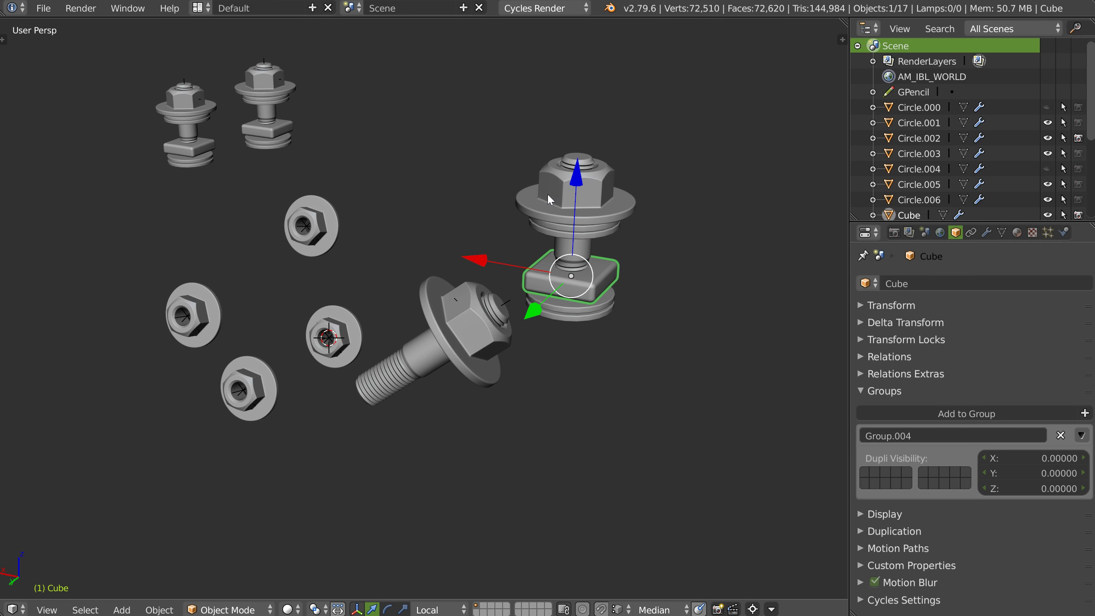
Step: Rearrange the loose nut instances by moving each one up and to the left
right_click(616, 217)
mouse_move(335, 229)
right_down()
mouse_move(311, 187)
mouse_move(256, 246)
right_up()
right_drag(207, 315, 205, 286)
right_click(340, 332)
right_drag(366, 326, 334, 276)
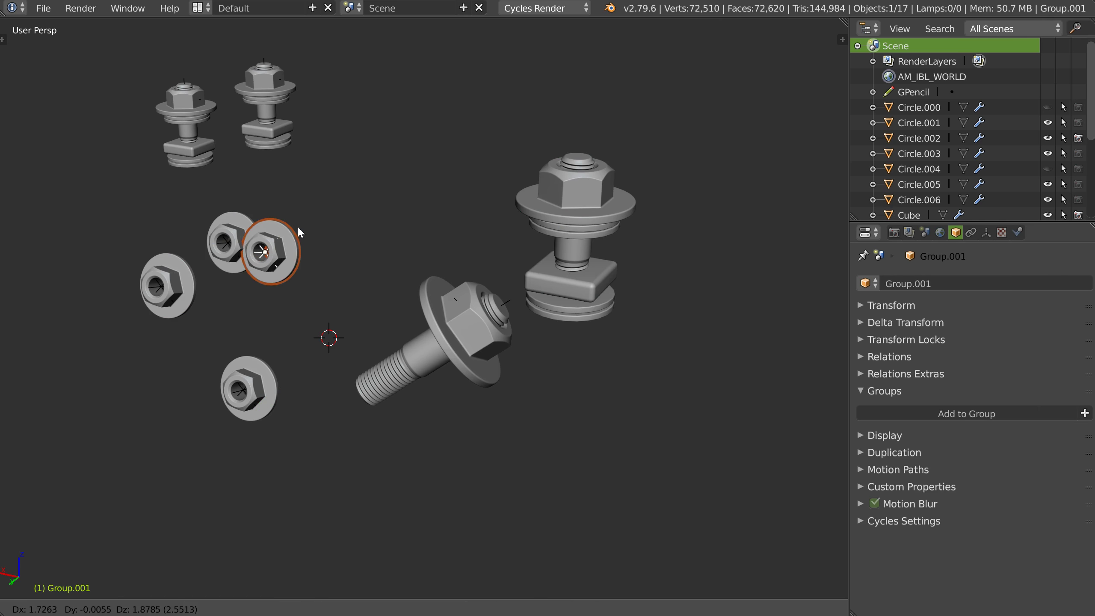
right_drag(275, 403, 249, 365)
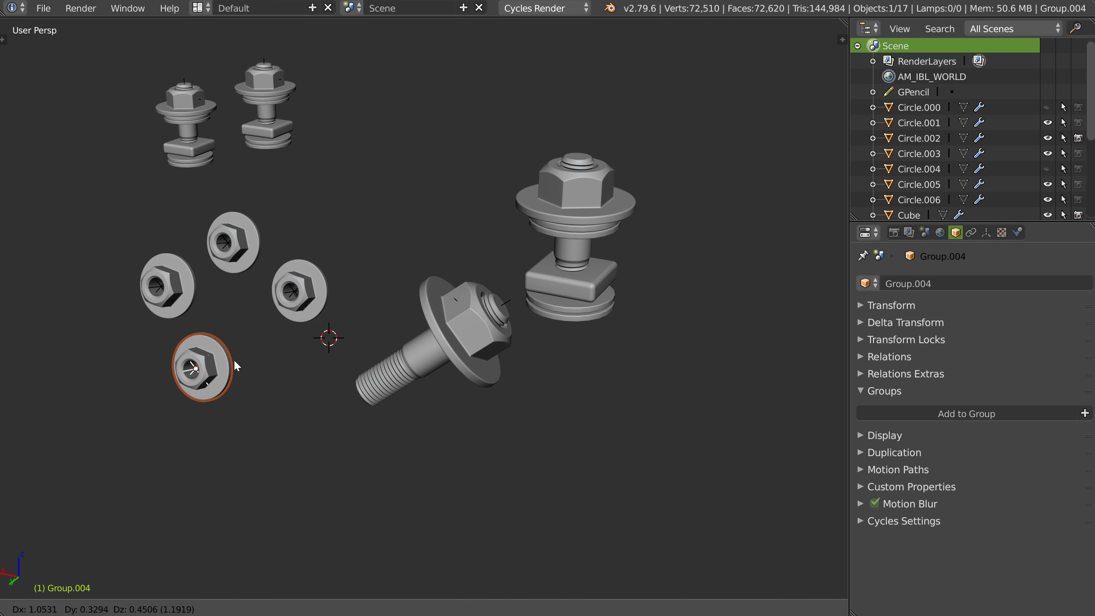
Step: Duplicate the bolt instance beside the original, rotated to face the viewer
right_click(474, 320)
middle_drag(516, 285, 492, 332)
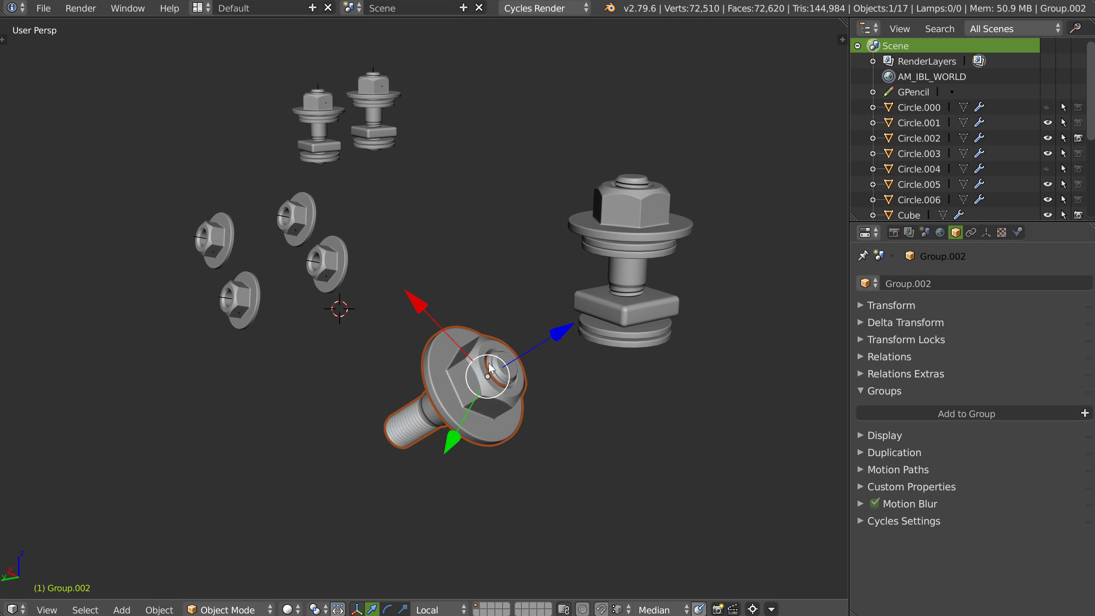
key(shift+d)
key(r)
click(385, 381)
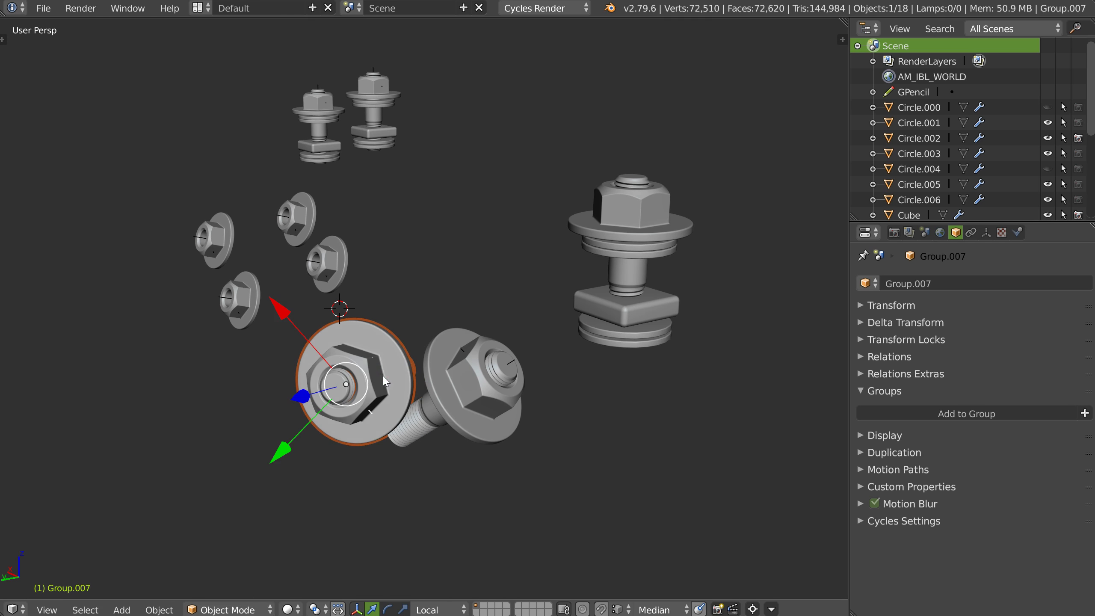
shift+middle_drag(623, 281, 582, 245)
mouse_move(681, 261)
middle_down()
mouse_move(532, 263)
mouse_move(562, 286)
mouse_move(442, 258)
middle_up()
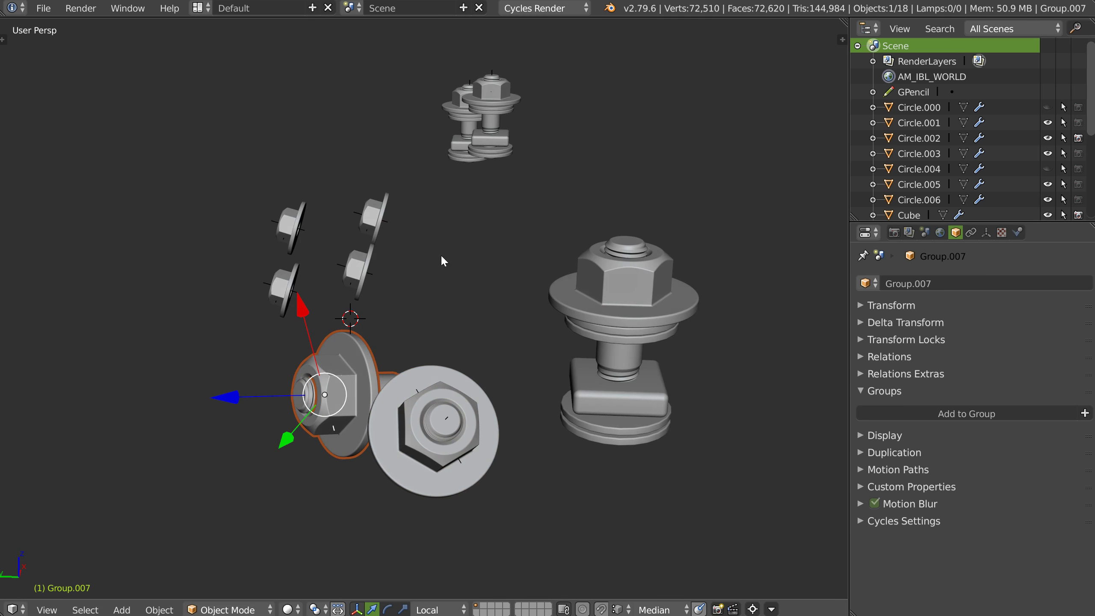
mouse_move(464, 302)
middle_down()
mouse_move(462, 199)
mouse_move(394, 327)
mouse_move(406, 279)
mouse_move(649, 353)
middle_up()
mouse_move(584, 246)
middle_down()
mouse_move(571, 304)
mouse_move(580, 251)
mouse_move(195, 373)
middle_up()
Step: Select both washers under the top nut and nudge them slightly down
click(655, 264)
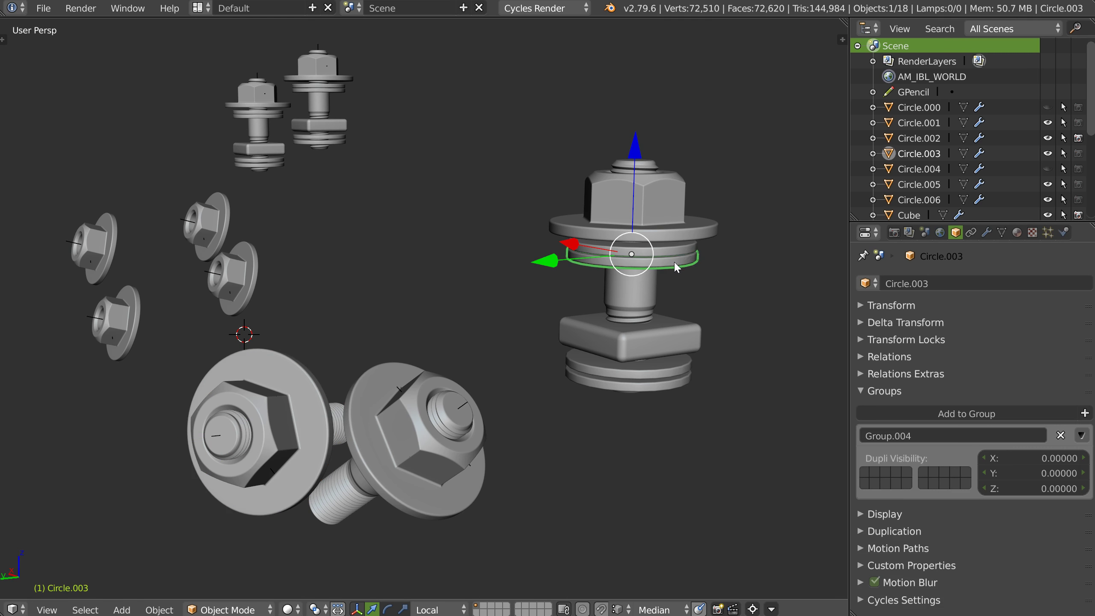
shift+click(676, 248)
mouse_move(631, 149)
mouse_down()
mouse_move(633, 172)
mouse_move(634, 157)
mouse_up()
middle_drag(245, 390, 317, 239)
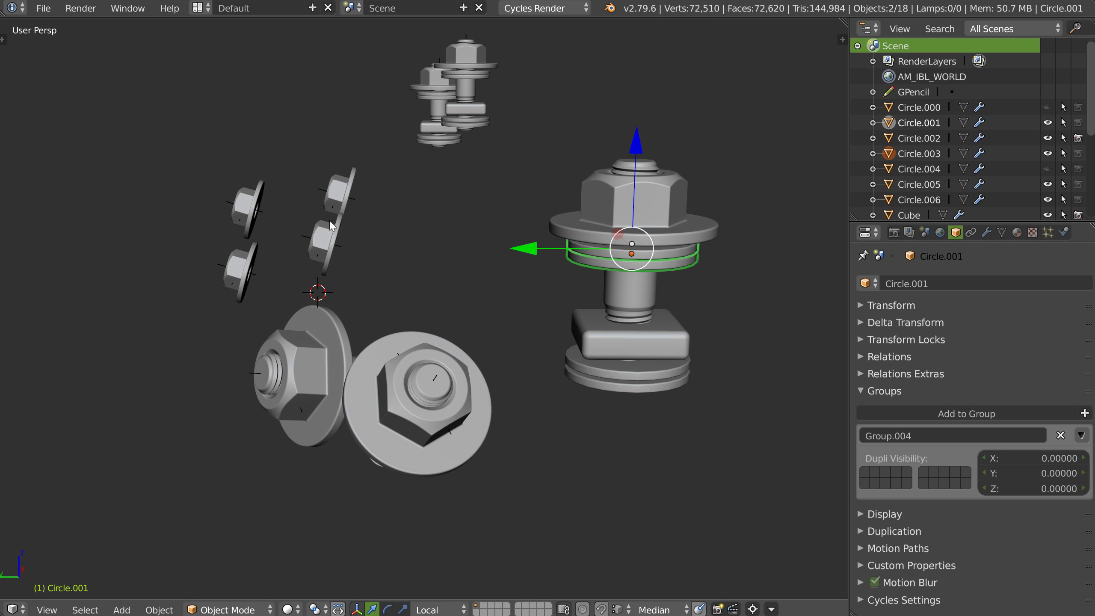
Step: Add each washer to Group.001 and inspect the nut instances
click(960, 414)
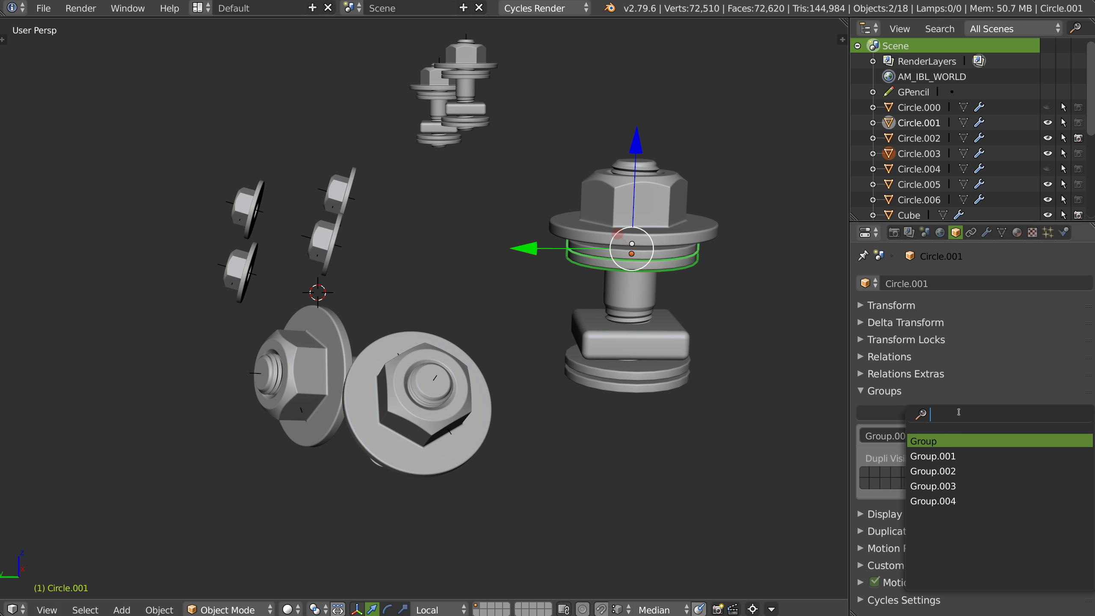
click(939, 456)
middle_drag(466, 246, 477, 234)
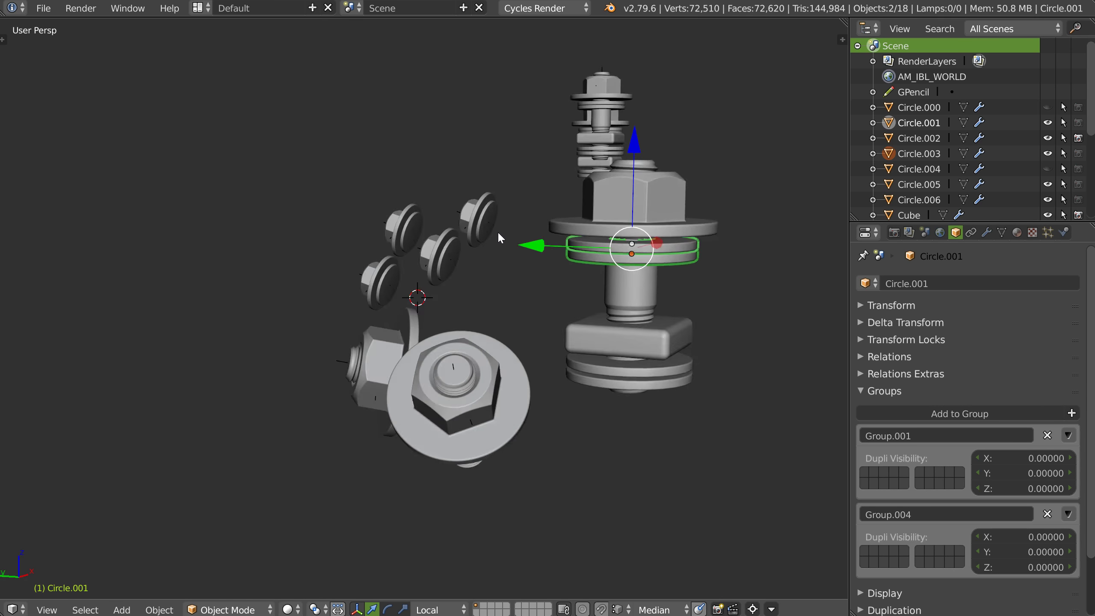
scroll(477, 234, up, 5)
mouse_move(500, 132)
middle_down()
mouse_move(464, 299)
mouse_move(464, 238)
mouse_move(574, 254)
middle_up()
scroll(628, 214, down, 3)
mouse_move(629, 214)
middle_down()
mouse_move(546, 261)
mouse_move(645, 246)
middle_up()
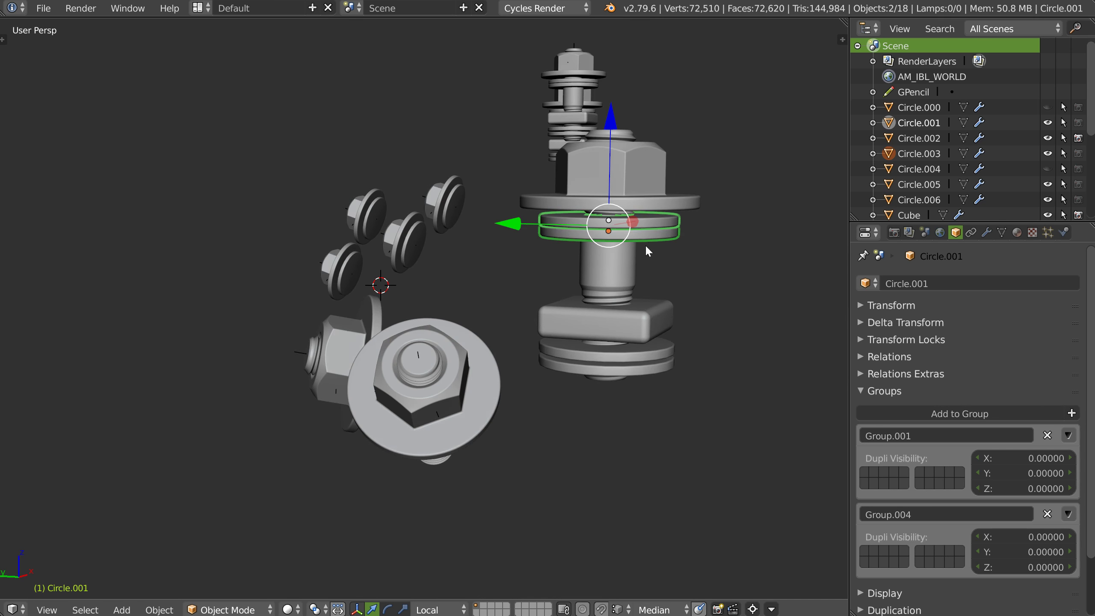
click(658, 236)
click(927, 415)
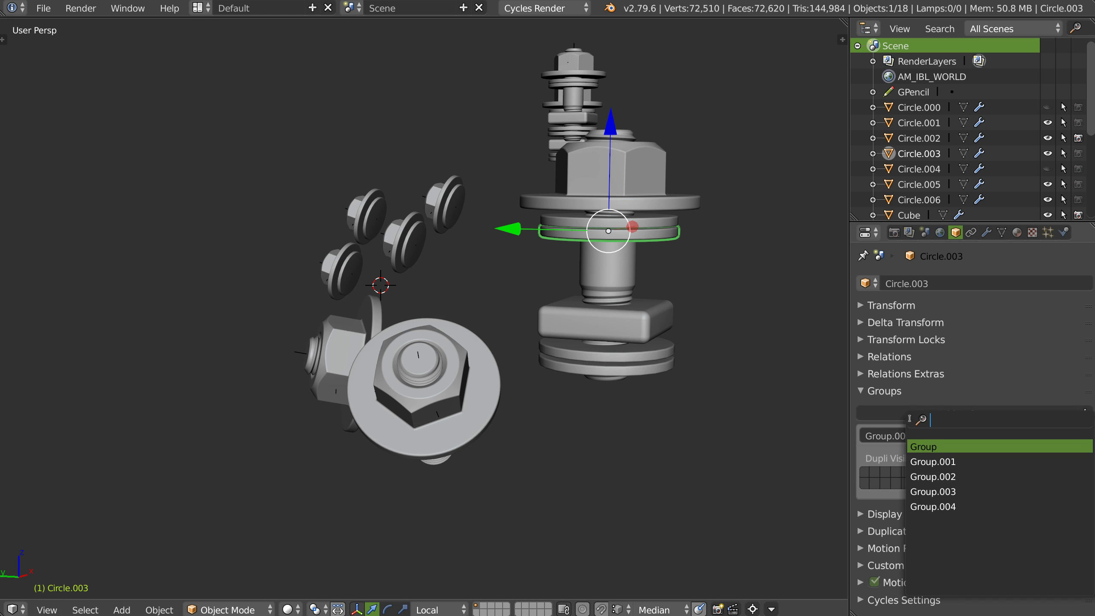
click(933, 461)
mouse_move(414, 242)
middle_down()
mouse_move(376, 229)
mouse_move(385, 214)
mouse_move(375, 240)
mouse_move(413, 233)
middle_up()
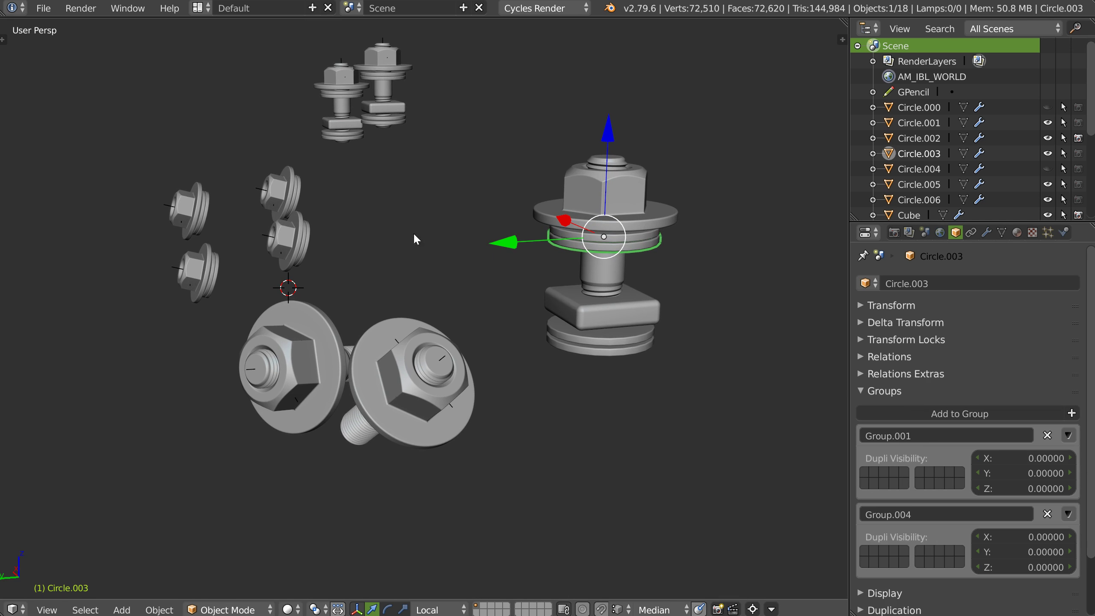
Step: Remove washer Circle.003 from Group.001, leaving it only in Group.004
click(1048, 515)
key(ctrl+z)
click(1061, 436)
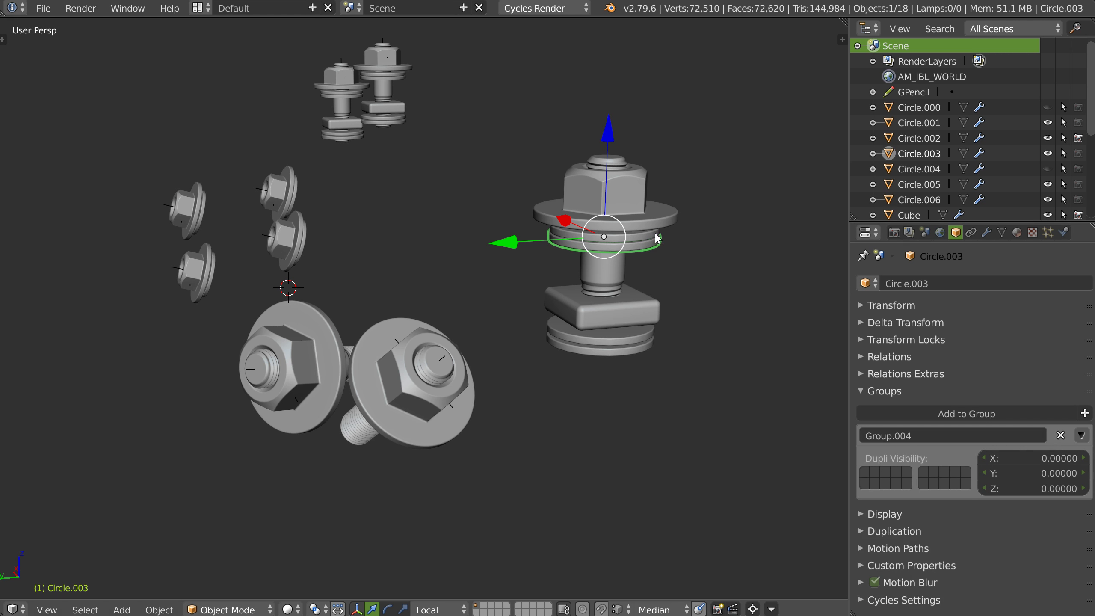
key(ctrl+z)
key(ctrl+z)
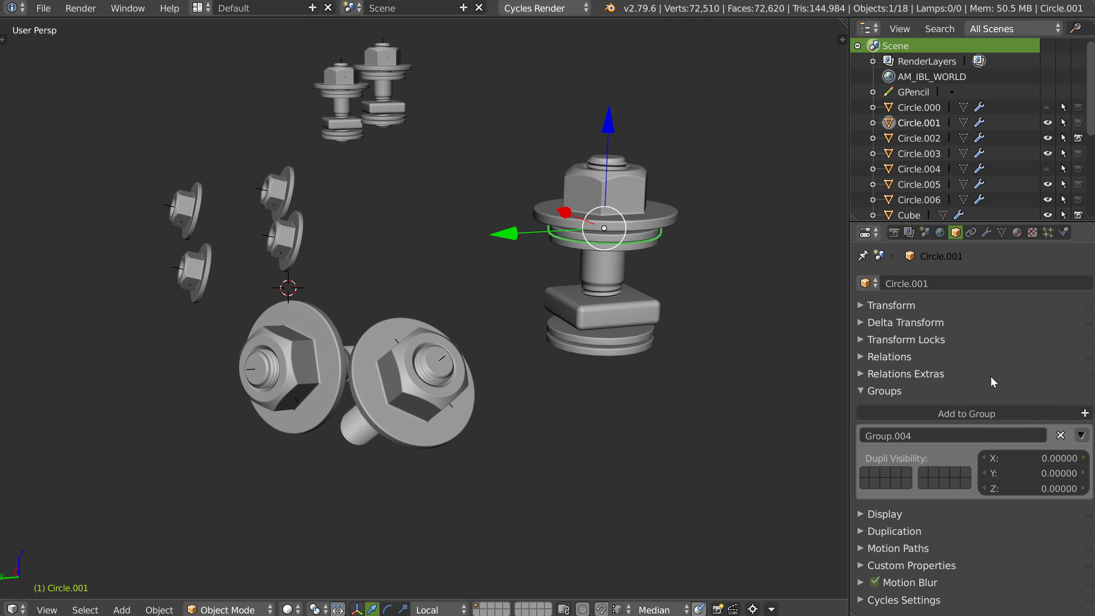
shift+middle_drag(441, 238, 437, 304)
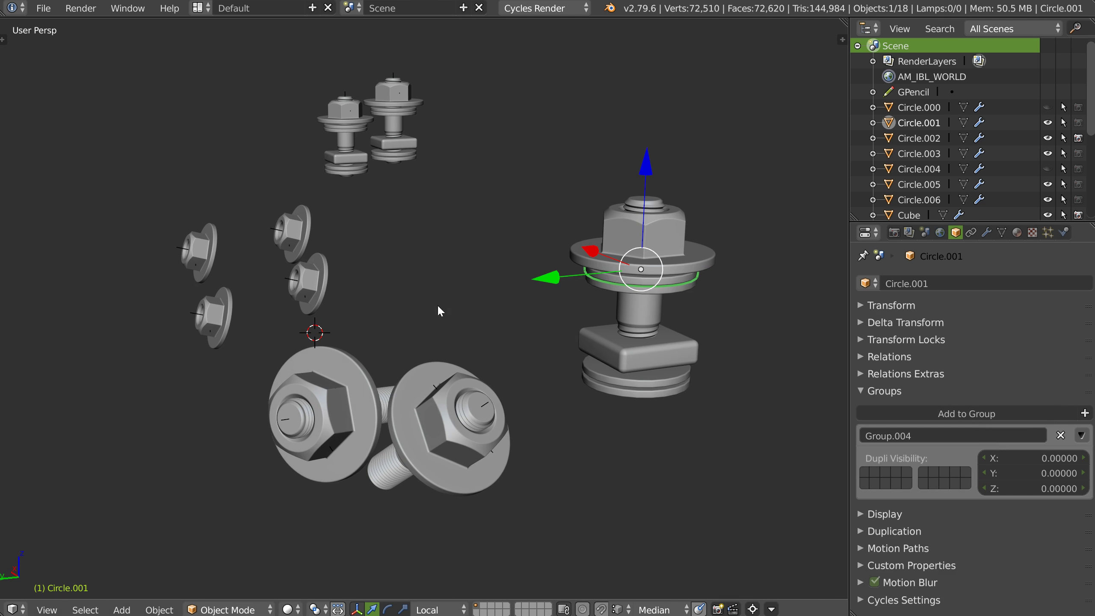
key(q)
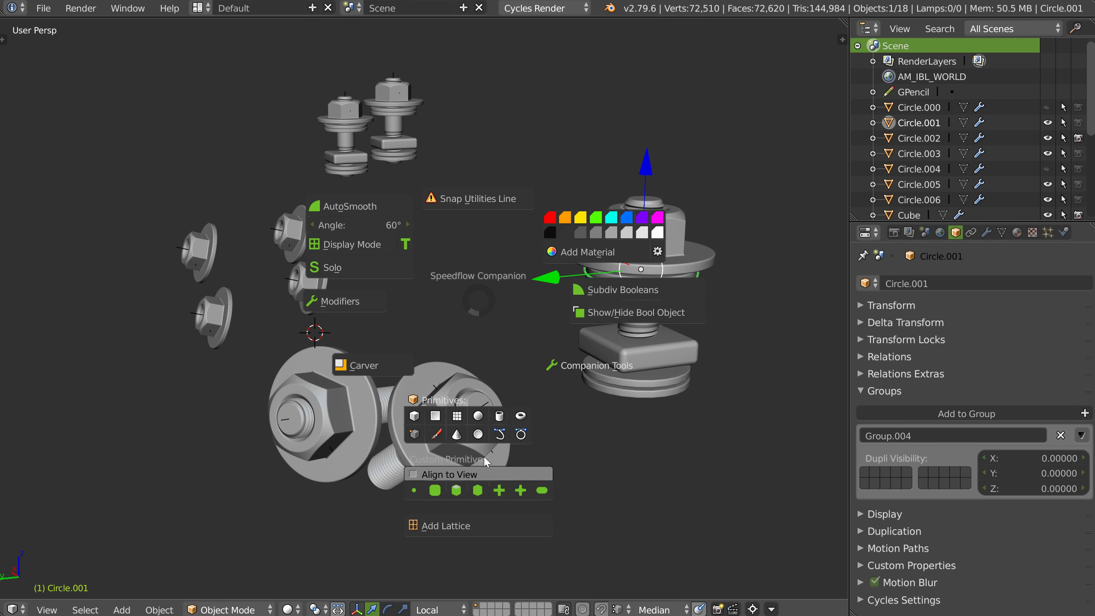
key(Escape)
scroll(511, 307, up, 3)
scroll(578, 308, down, 5)
scroll(532, 310, up, 2)
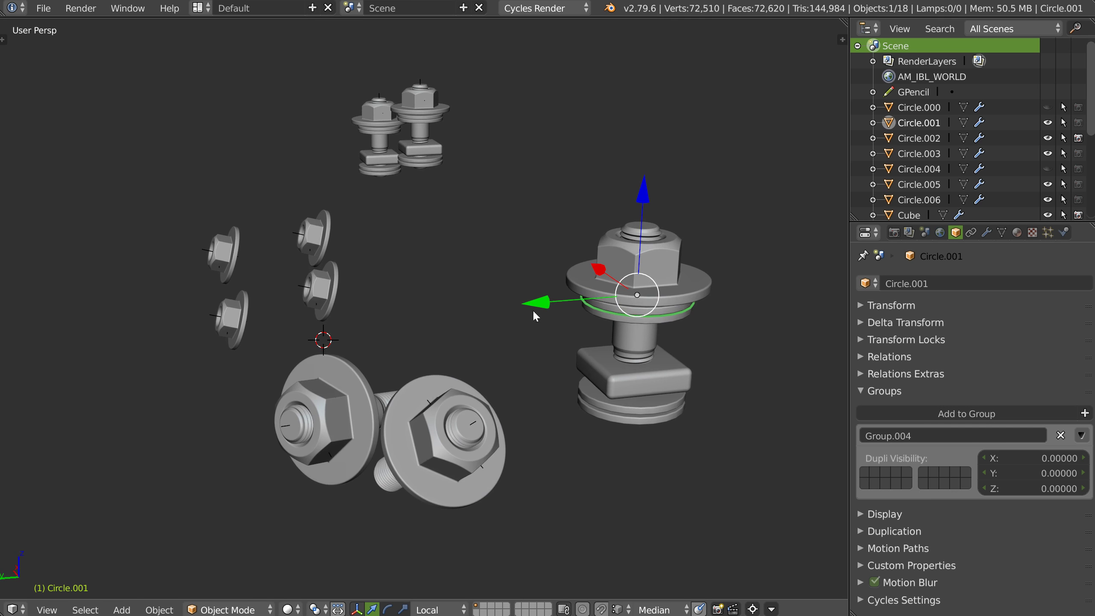
middle_drag(460, 423, 517, 208)
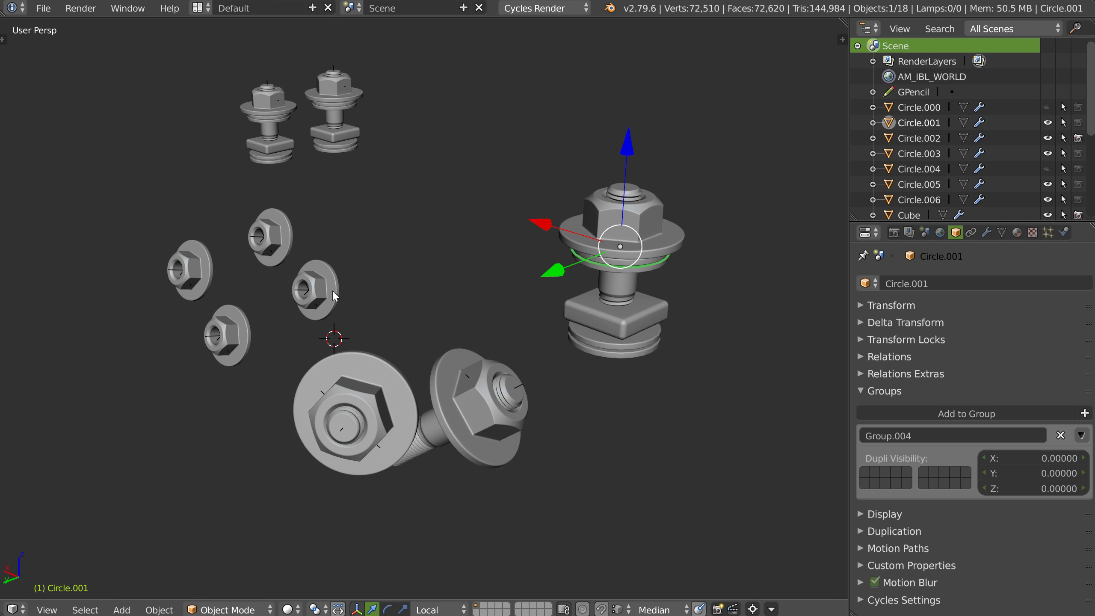
right_click(606, 227)
key(q)
click(500, 288)
key(q)
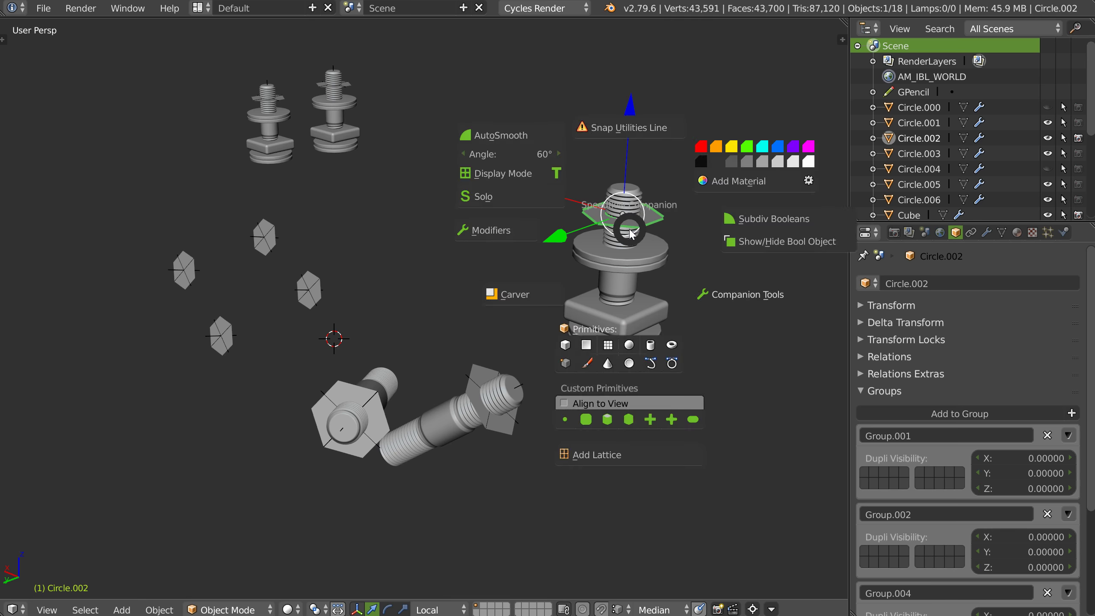
click(506, 226)
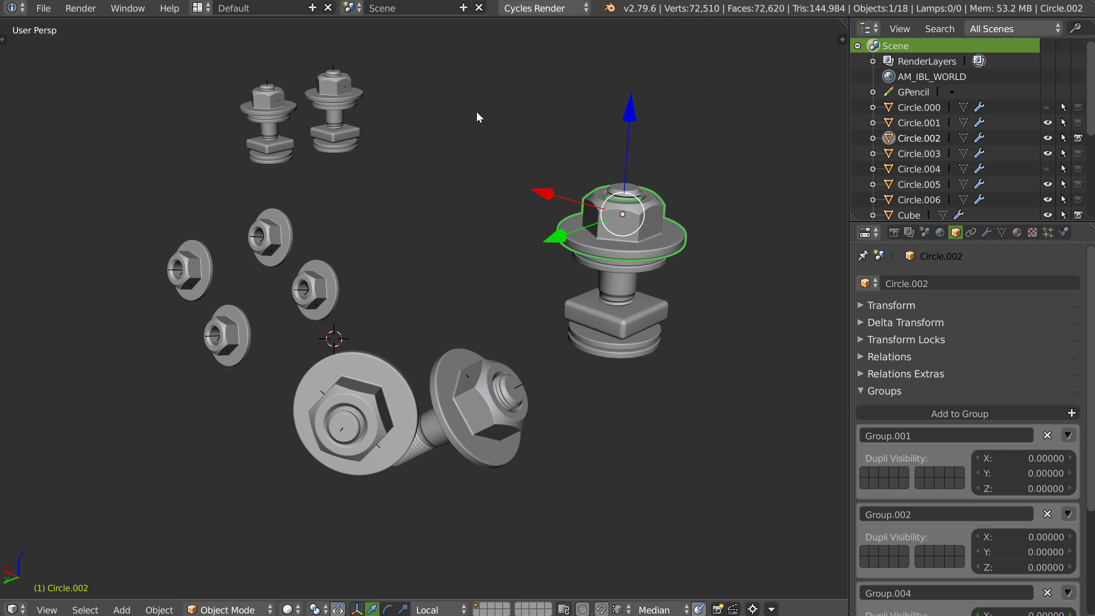
middle_drag(356, 389, 425, 443)
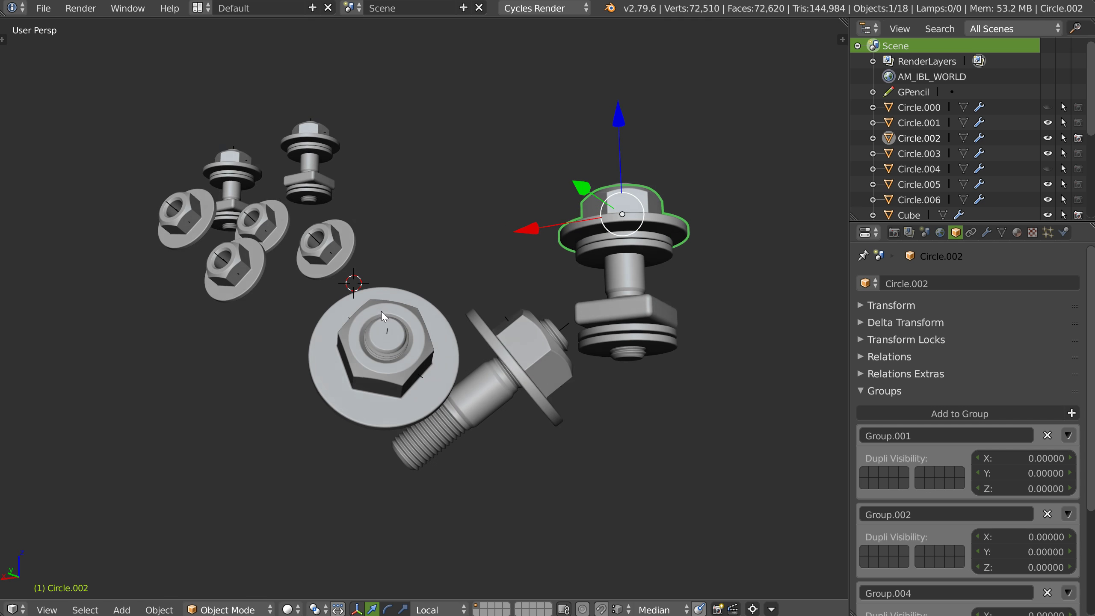
middle_drag(465, 364, 245, 273)
middle_drag(532, 277, 444, 233)
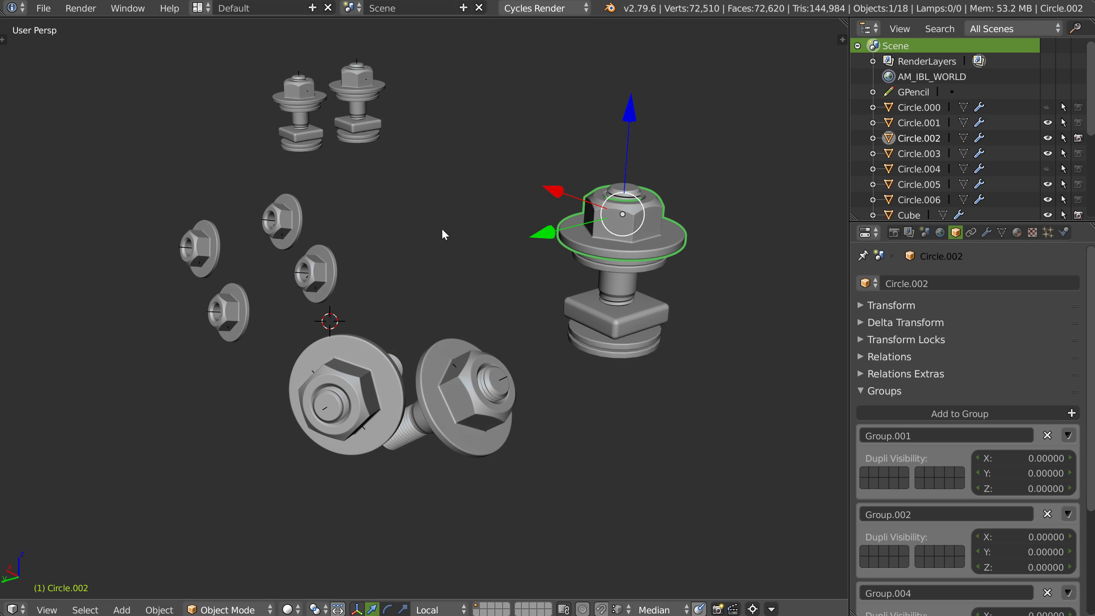
middle_drag(387, 265, 400, 258)
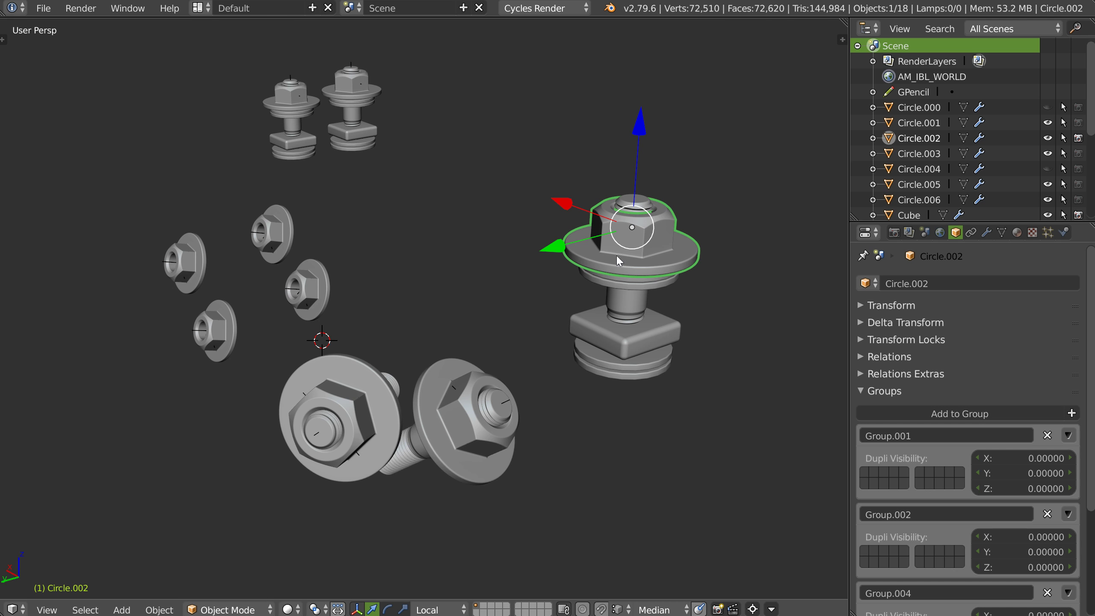
middle_drag(456, 284, 488, 263)
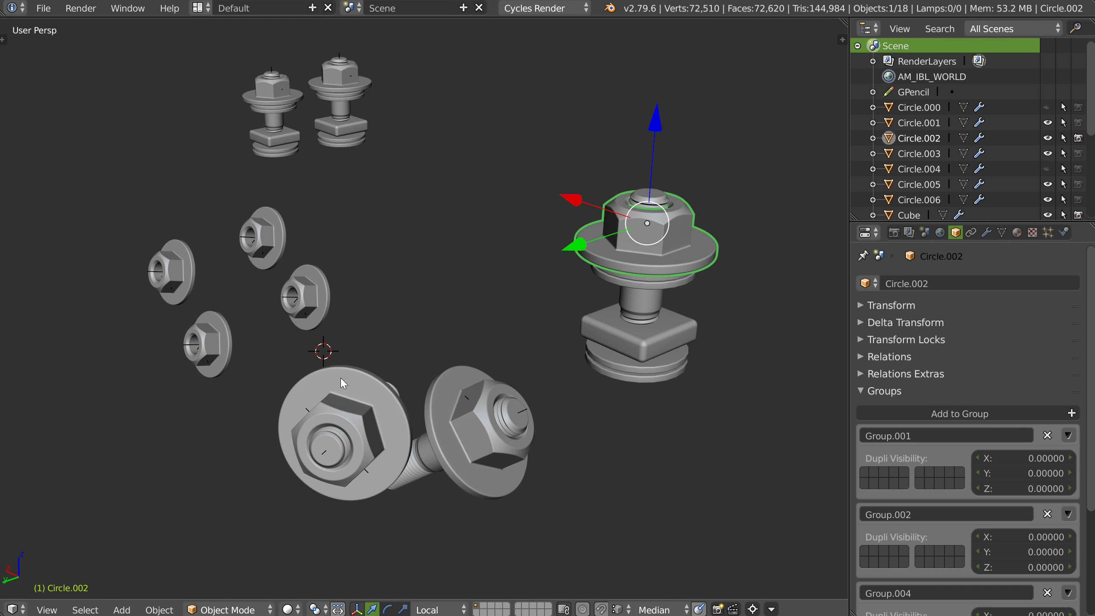